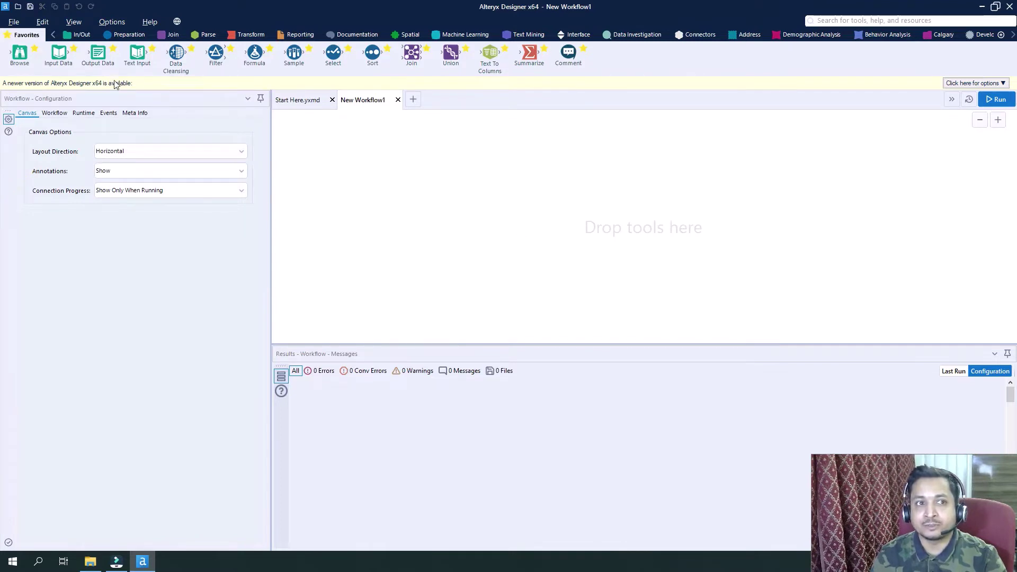
# - Place an Input Data tool reading Provisional Survey Data.csv and run the workflow
pyautogui.moveTo(57, 55); pyautogui.dragTo(365, 212)
pyautogui.click(252, 125)
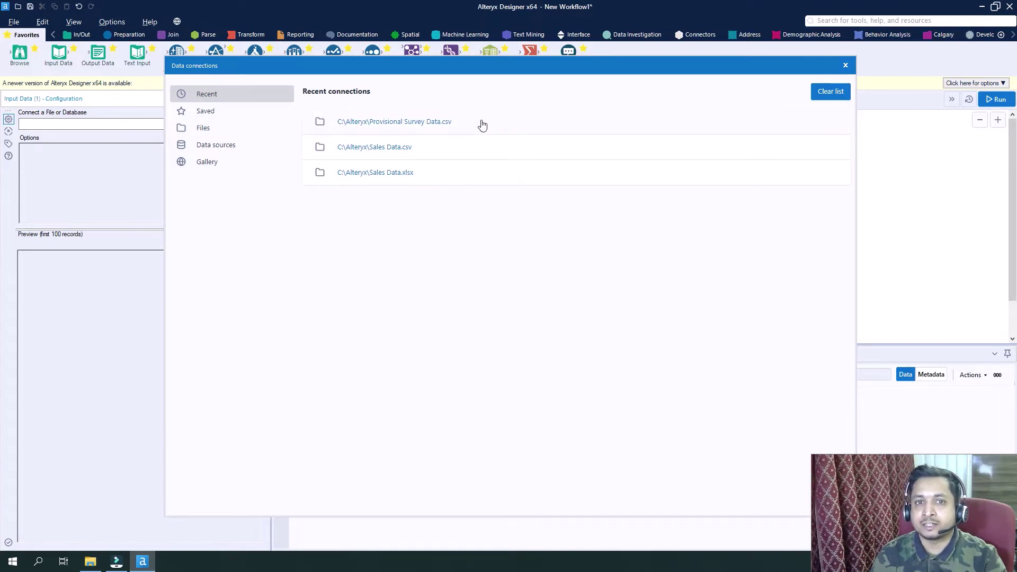
pyautogui.click(428, 123)
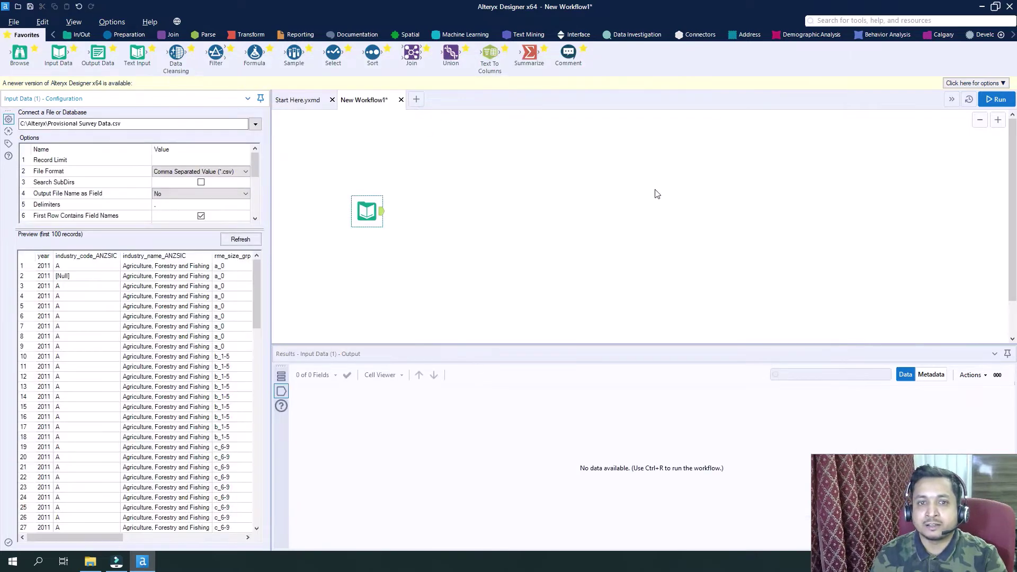
pyautogui.click(998, 100)
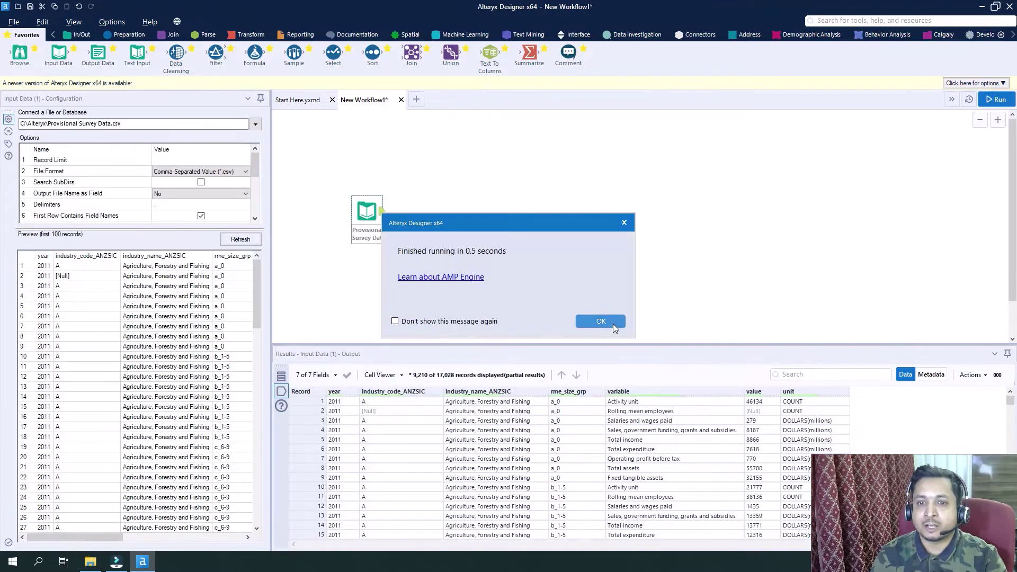
# - Dismiss the run-finished notice and enlarge the Results grid
pyautogui.click(600, 322)
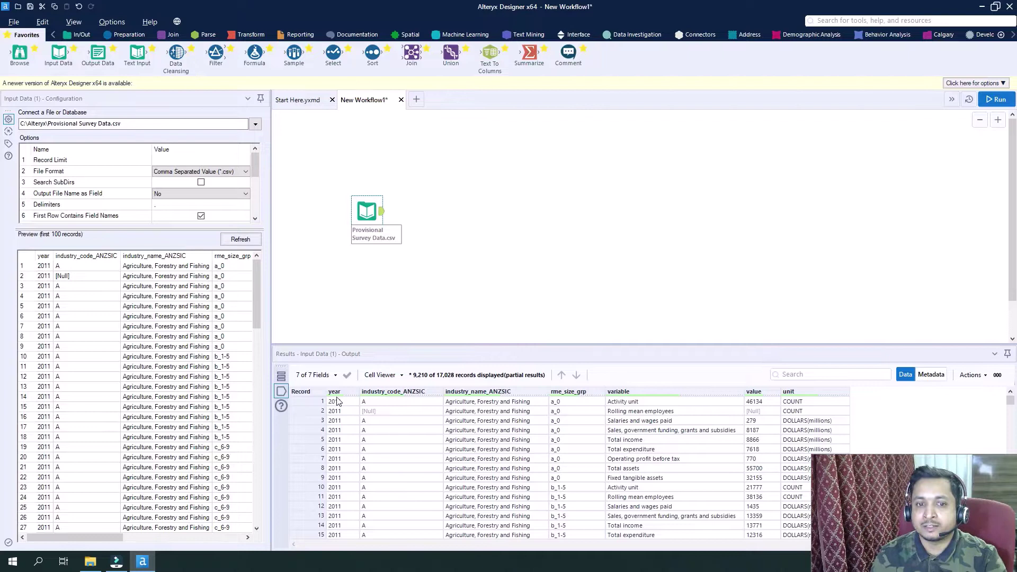
pyautogui.moveTo(365, 396)
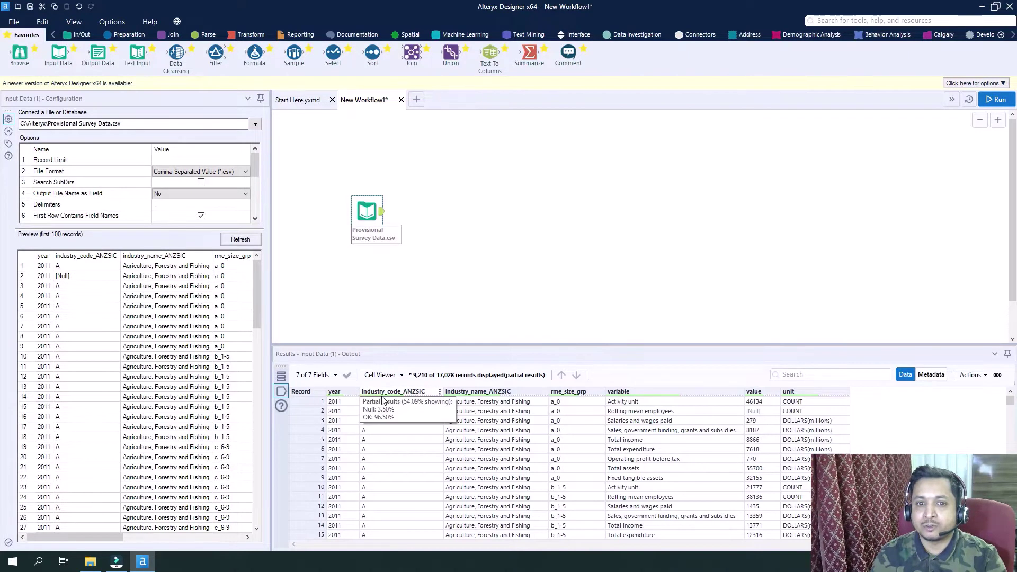
pyautogui.moveTo(481, 397)
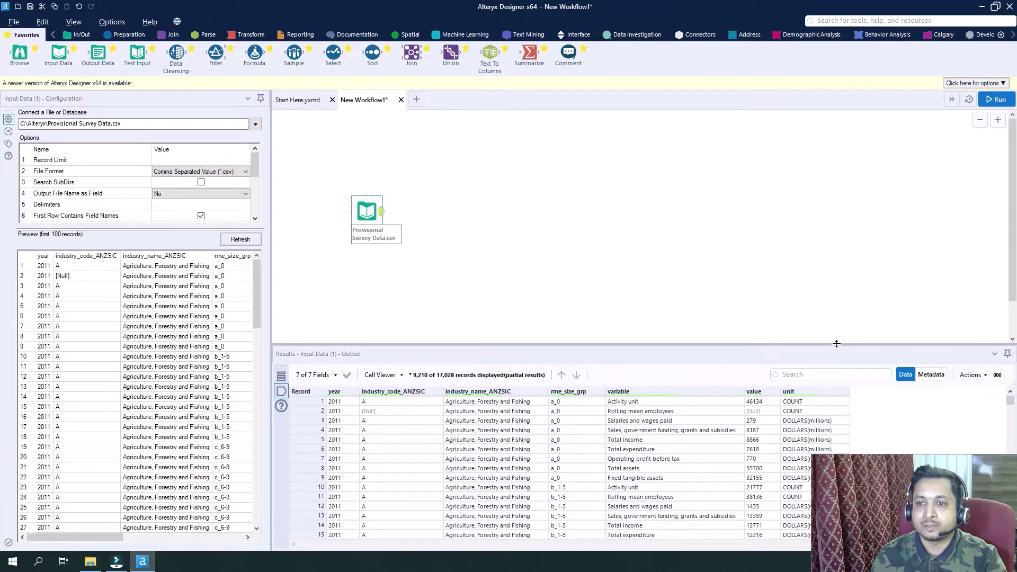
pyautogui.moveTo(853, 256); pyautogui.dragTo(847, 227)
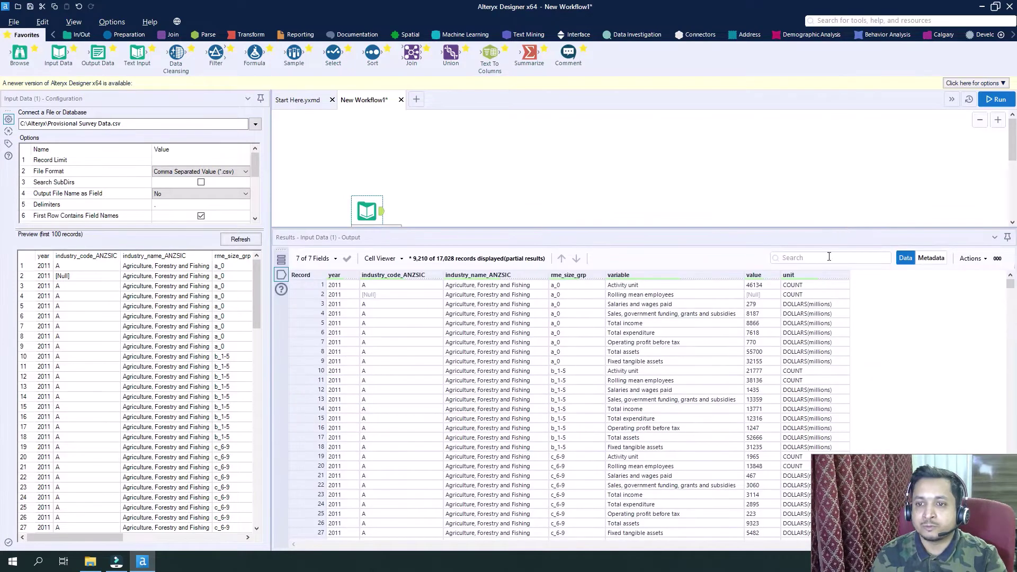
# - Inspect the [Null] value and industry_code_ANZSIC cells in records 2 and 83
pyautogui.click(760, 295)
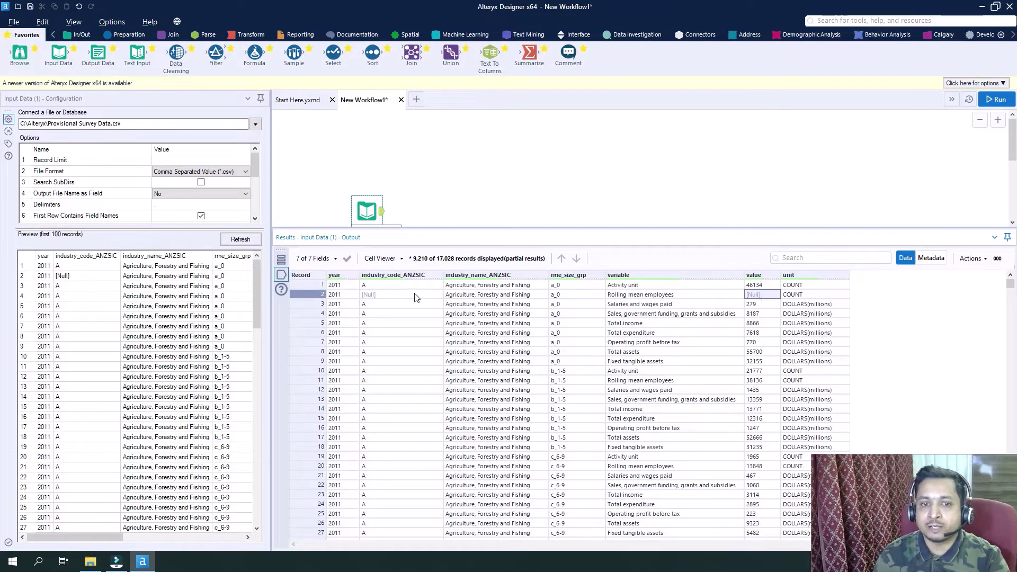
pyautogui.click(400, 295)
pyautogui.scroll(-12, 468, 392)
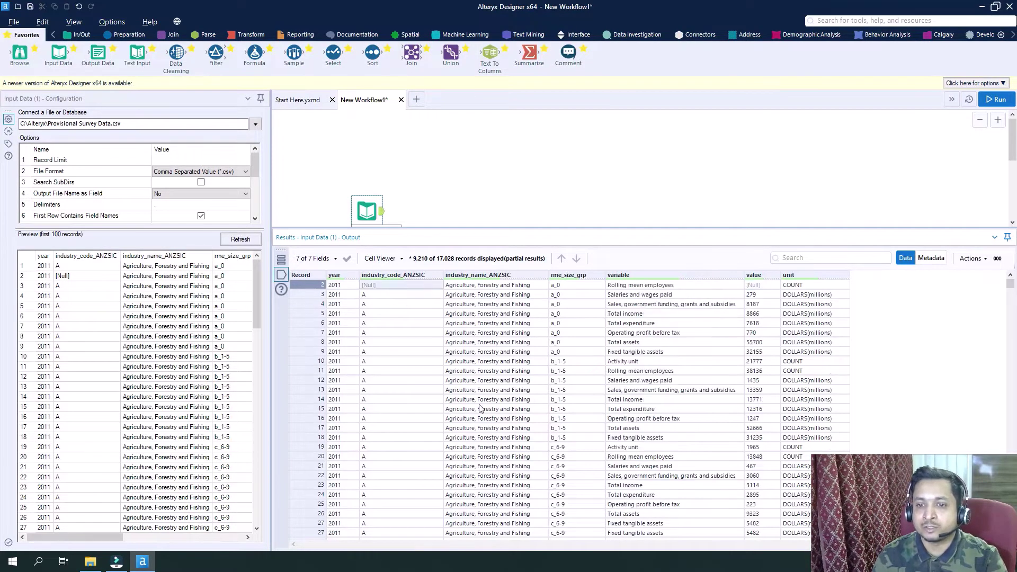
pyautogui.scroll(-13, 481, 408)
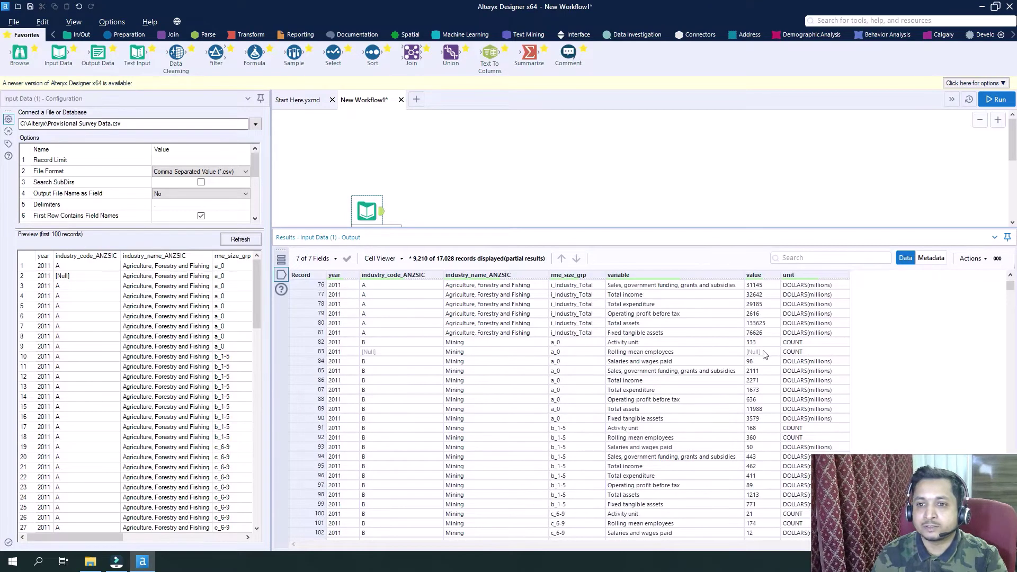
pyautogui.click(764, 352)
pyautogui.click(400, 352)
# - Inspect the [Null] value and industry_code_ANZSIC cells in records 103 and 106
pyautogui.scroll(-1, 445, 465)
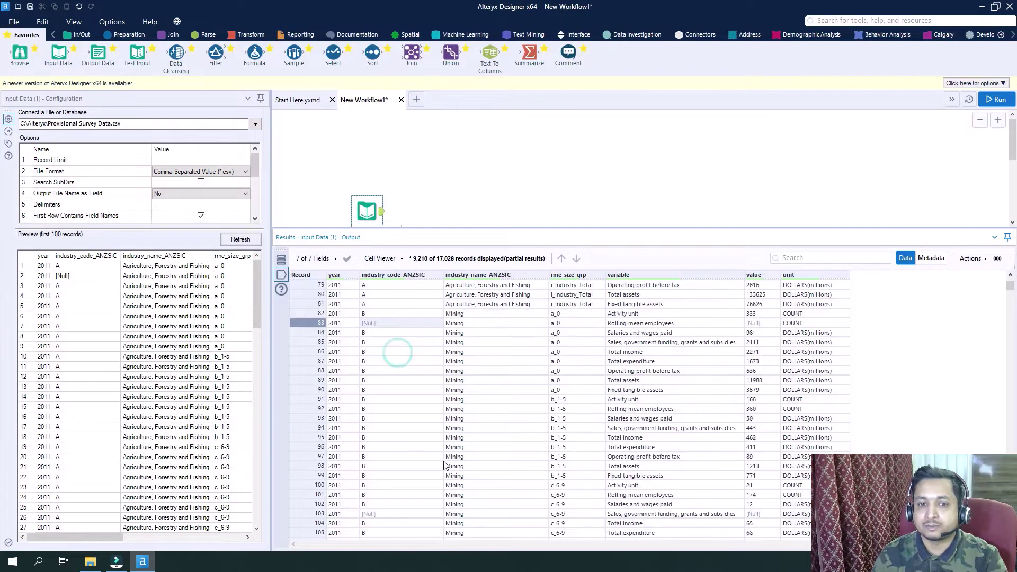
pyautogui.scroll(-3, 445, 465)
pyautogui.click(752, 429)
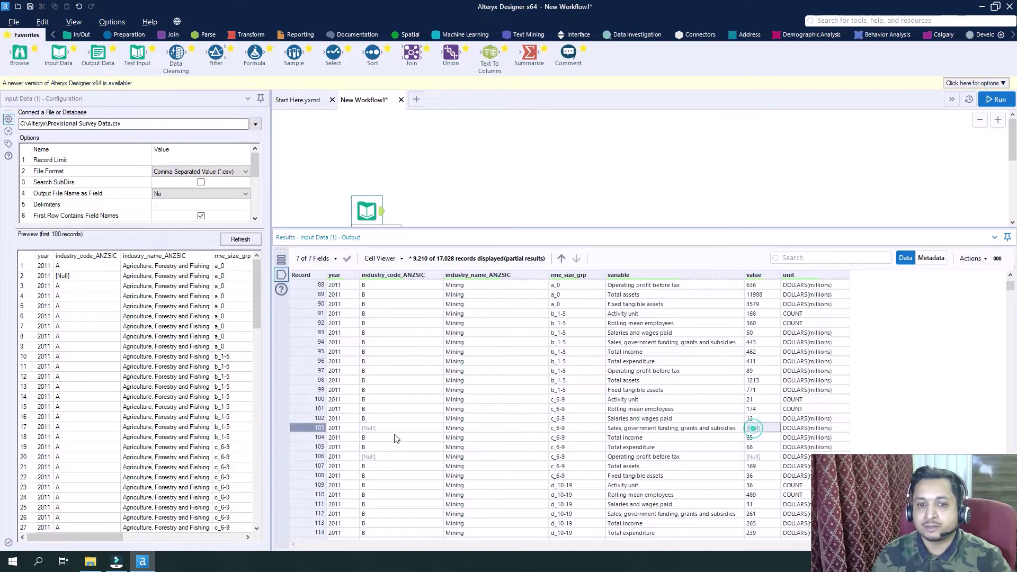
pyautogui.click(369, 429)
pyautogui.click(753, 457)
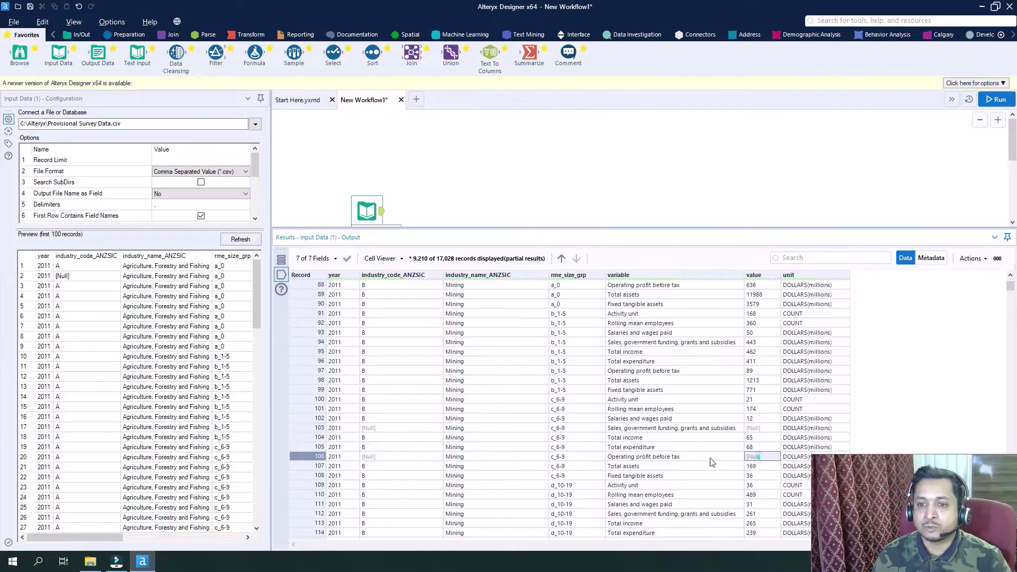
pyautogui.click(387, 458)
pyautogui.scroll(11, 387, 455)
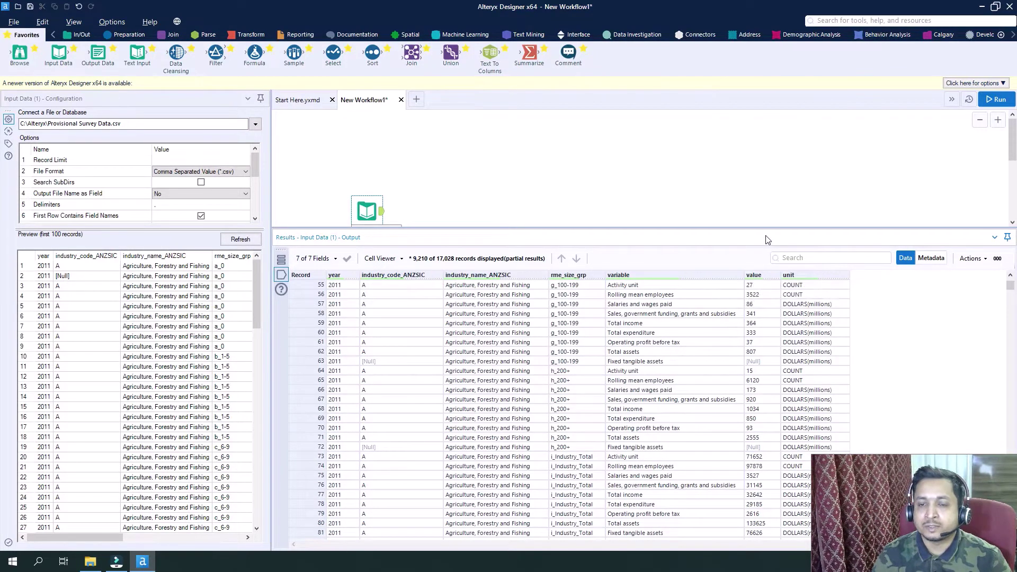
# - Connect a Select tool after Input Data and change the value field's type to Int64
pyautogui.moveTo(772, 228); pyautogui.dragTo(773, 298)
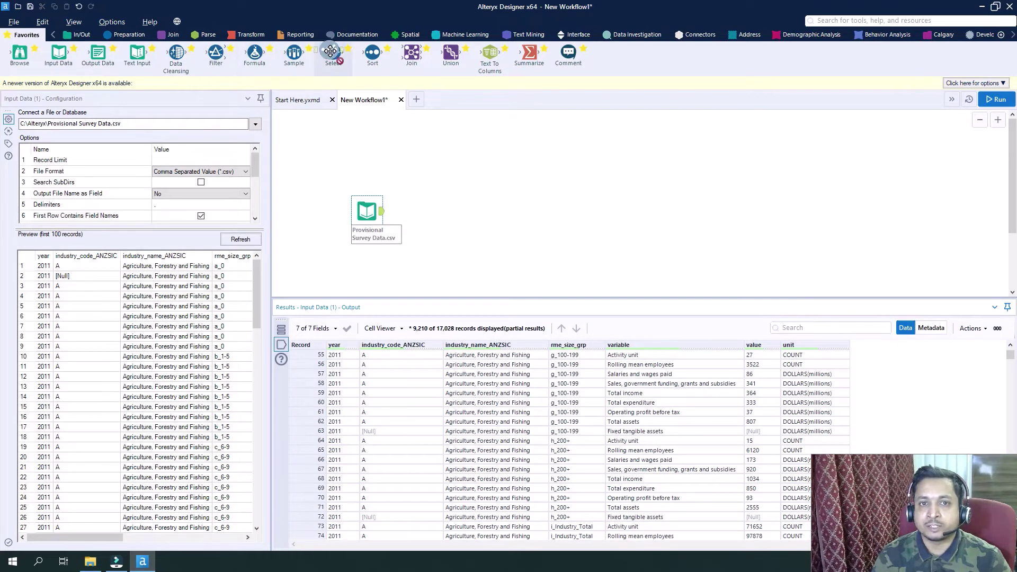
pyautogui.moveTo(333, 53); pyautogui.dragTo(429, 213)
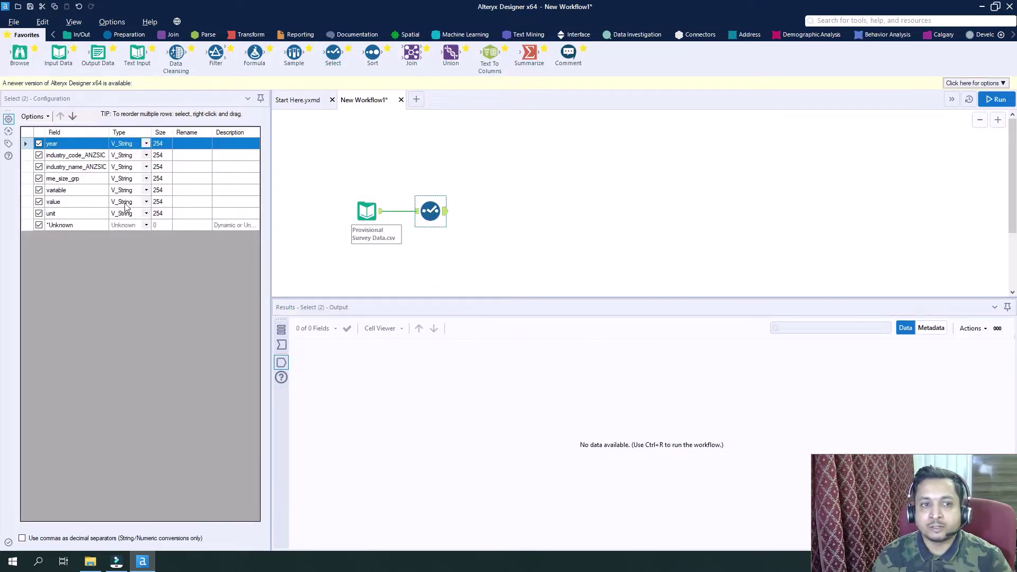
pyautogui.click(146, 202)
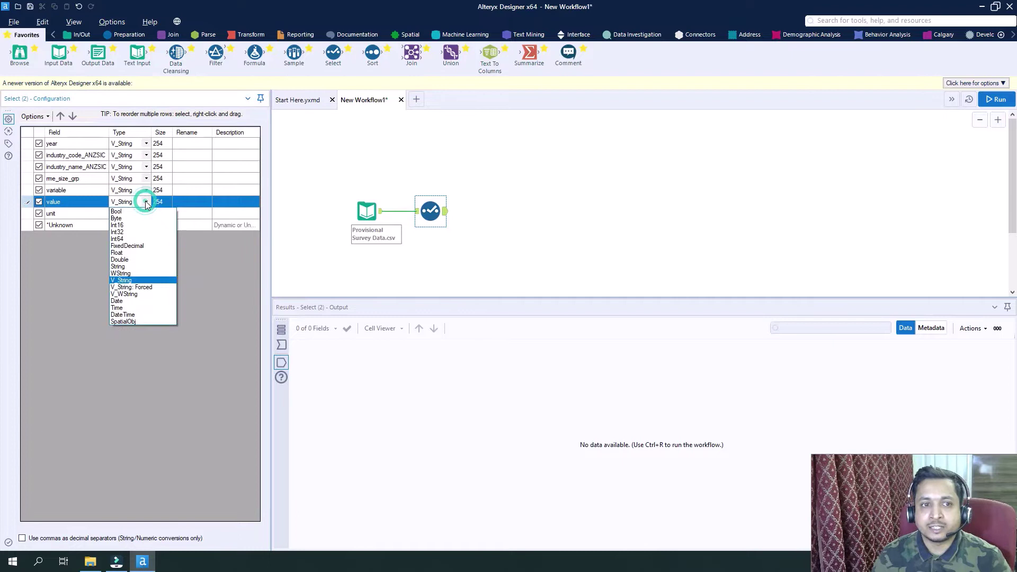
pyautogui.click(134, 238)
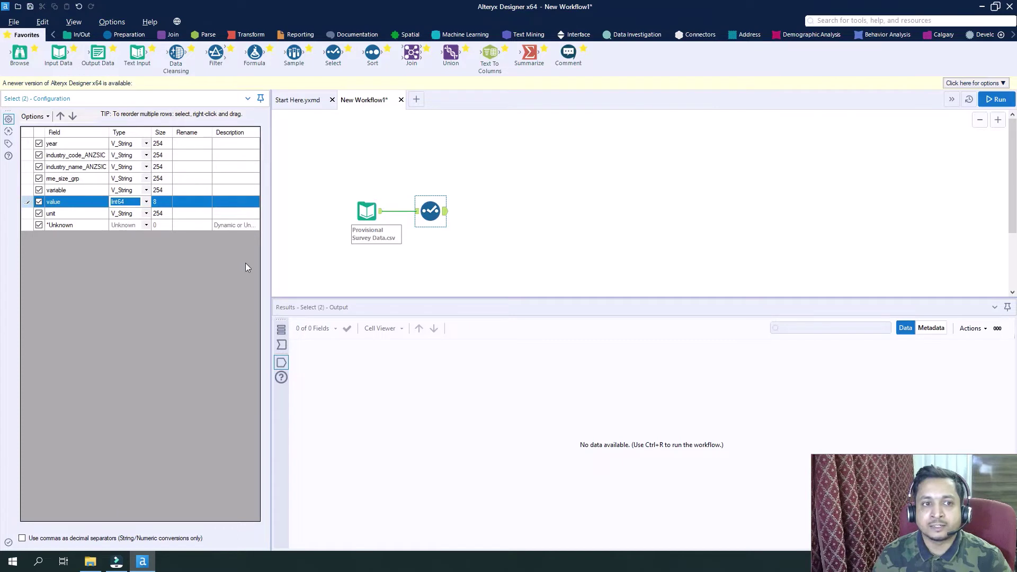
# - Rerun the workflow and preview the Select tool's 7-field output with value as Int64
pyautogui.click(566, 221)
pyautogui.hotkey('ctrl', 'r')
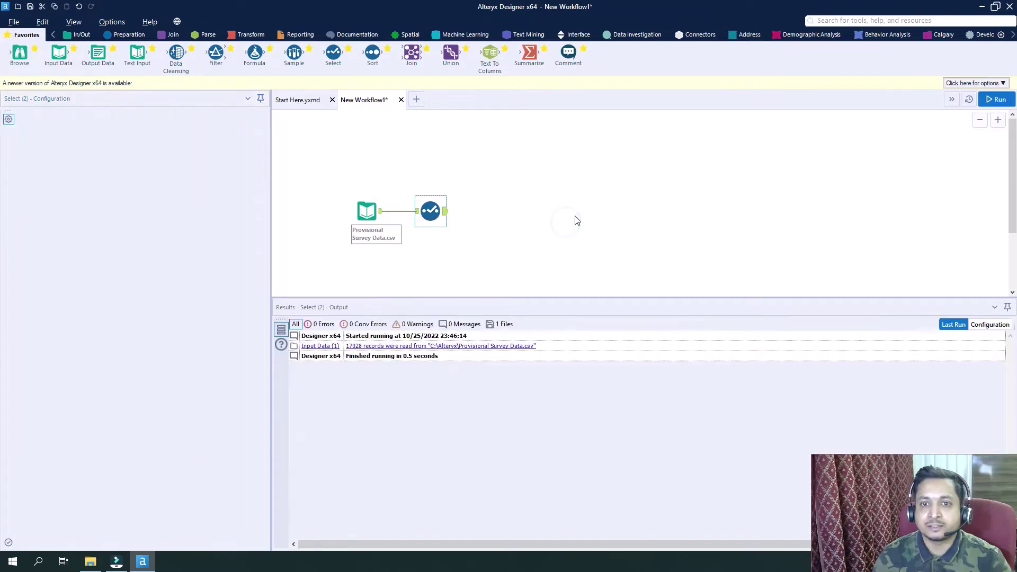
pyautogui.click(1006, 100)
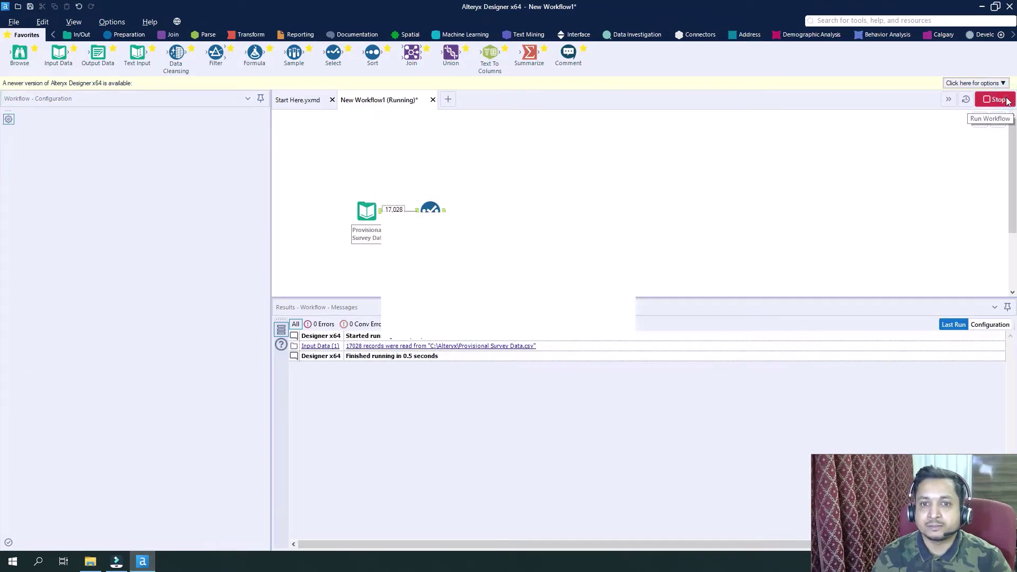
pyautogui.click(601, 322)
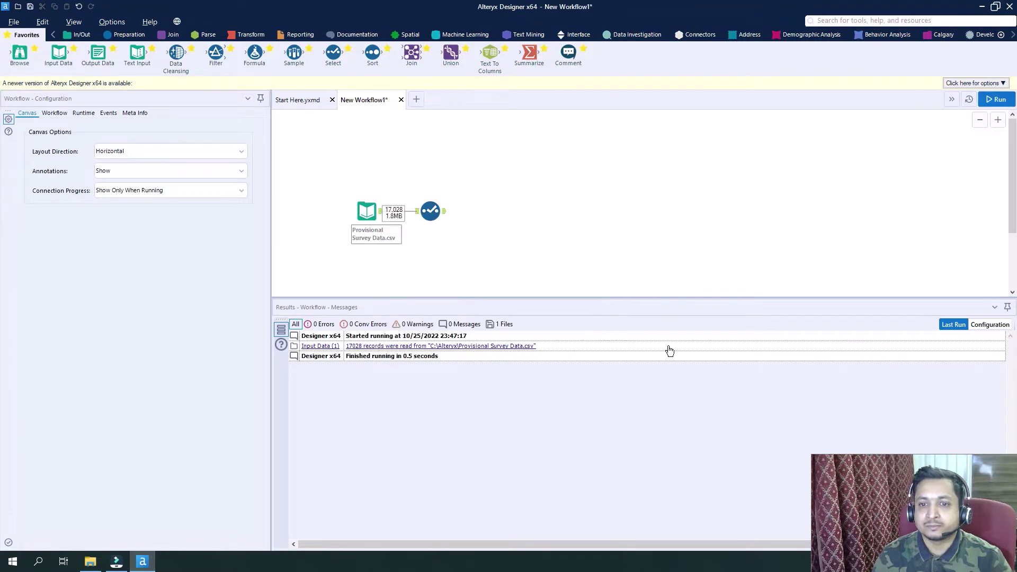
pyautogui.click(443, 221)
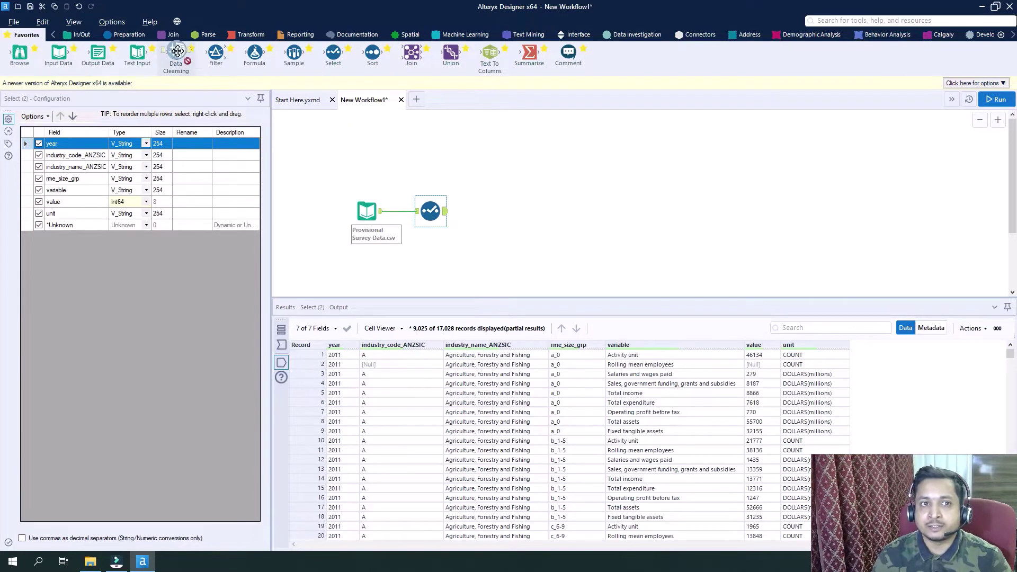
# - Place a Data Cleansing tool from the Preparation tools after Select and show its settings
pyautogui.moveTo(176, 51)
pyautogui.click(132, 34)
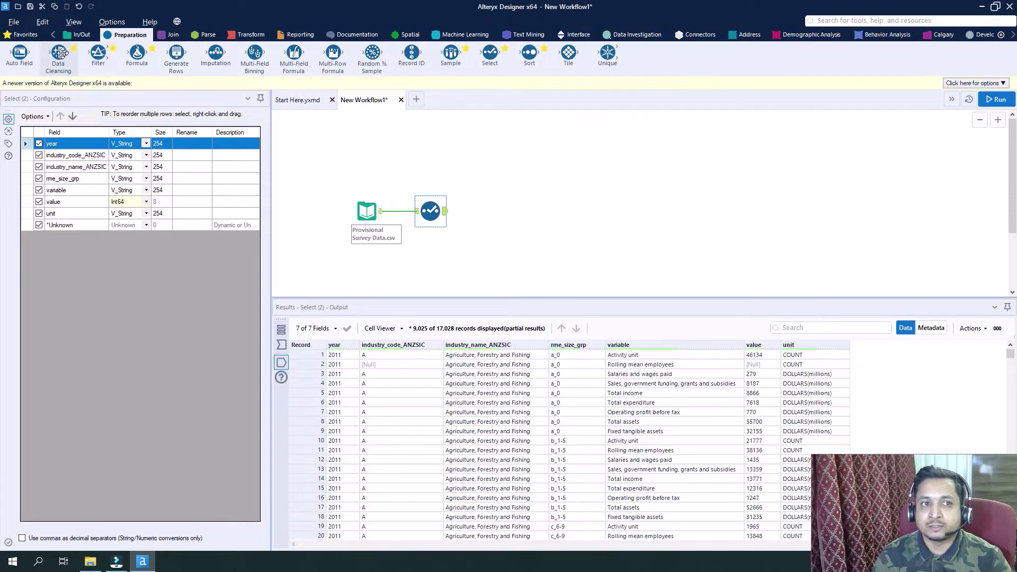
pyautogui.moveTo(59, 53); pyautogui.dragTo(481, 210)
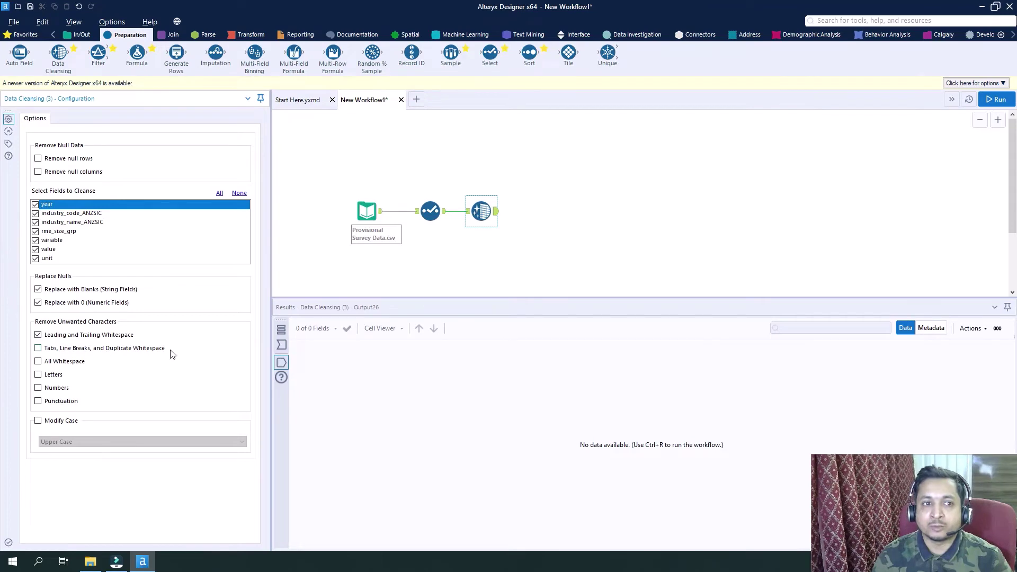
pyautogui.click(432, 212)
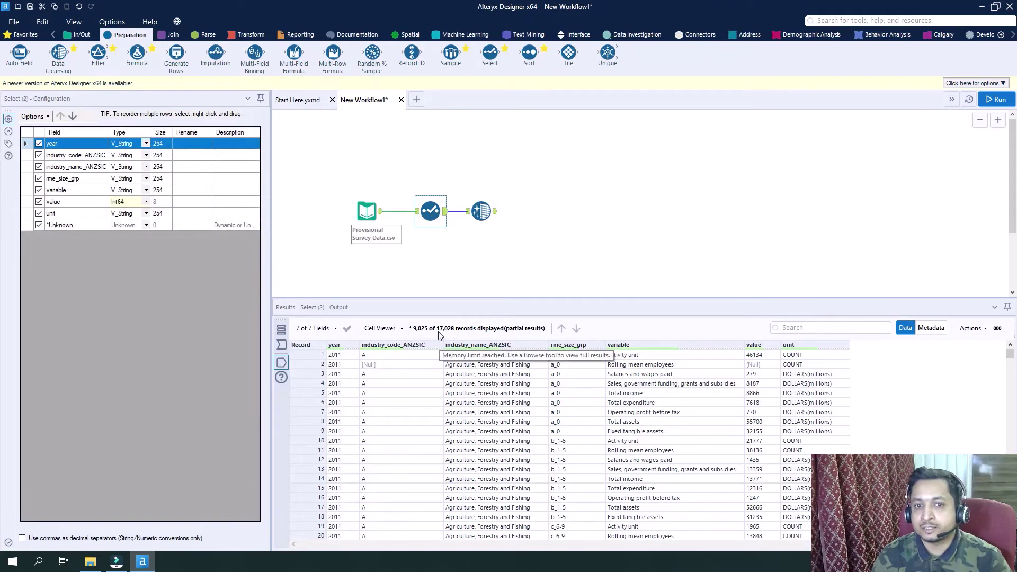
pyautogui.click(479, 212)
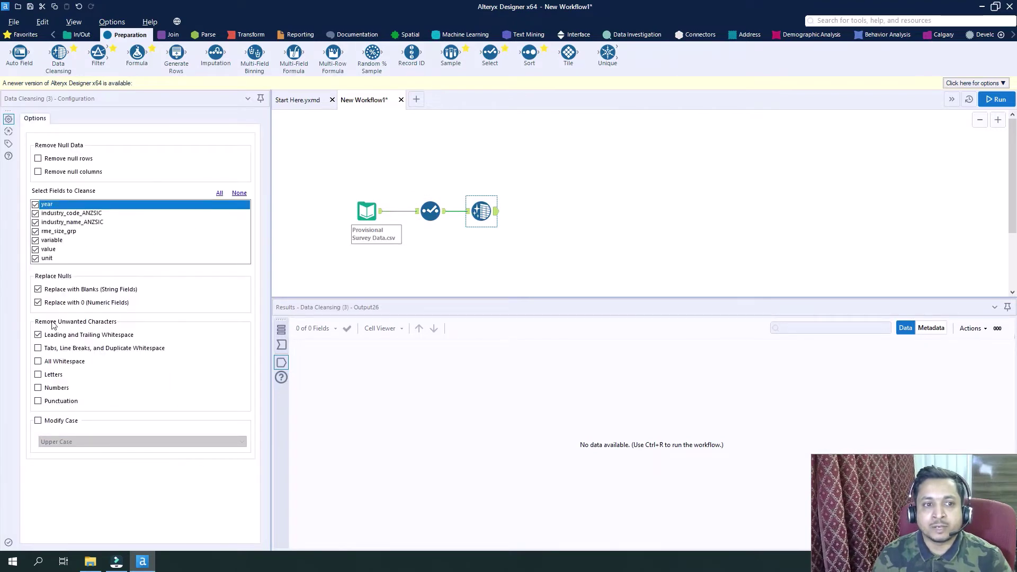
# - Turn off null replacement and whitespace trimming, enable removing null rows and columns, then rerun
pyautogui.click(38, 289)
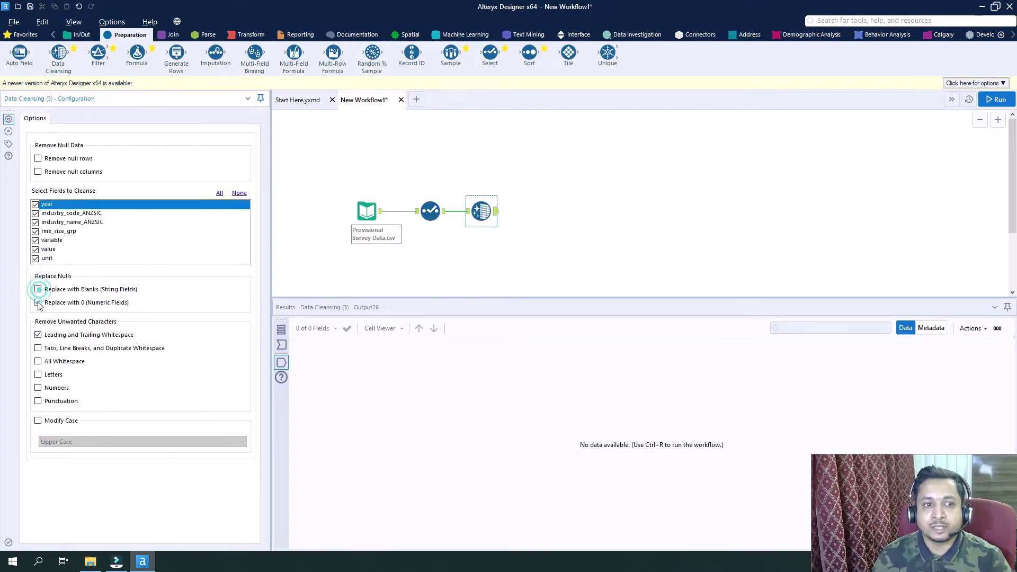
pyautogui.click(38, 302)
pyautogui.click(37, 334)
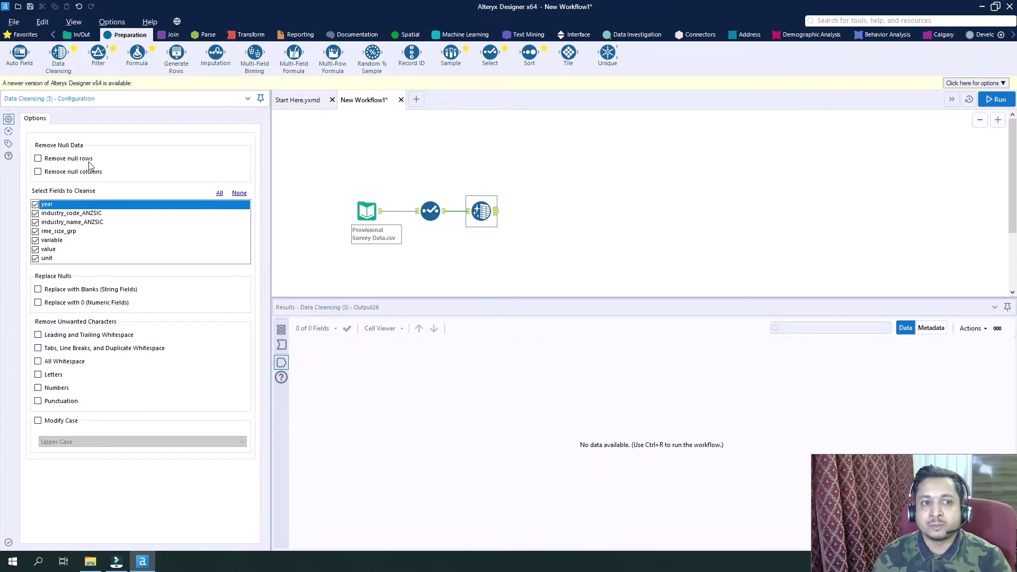
pyautogui.click(38, 173)
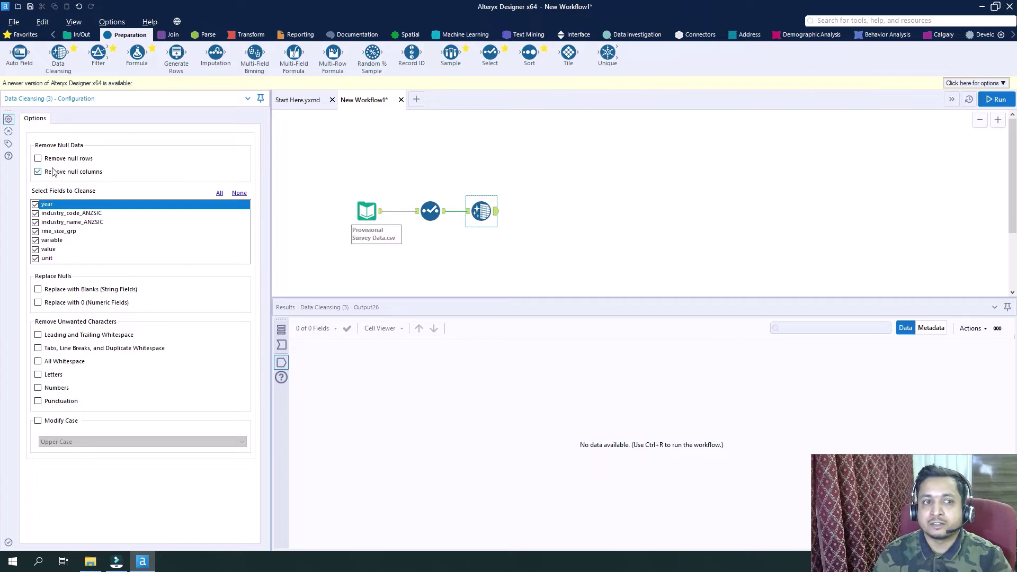
pyautogui.click(38, 159)
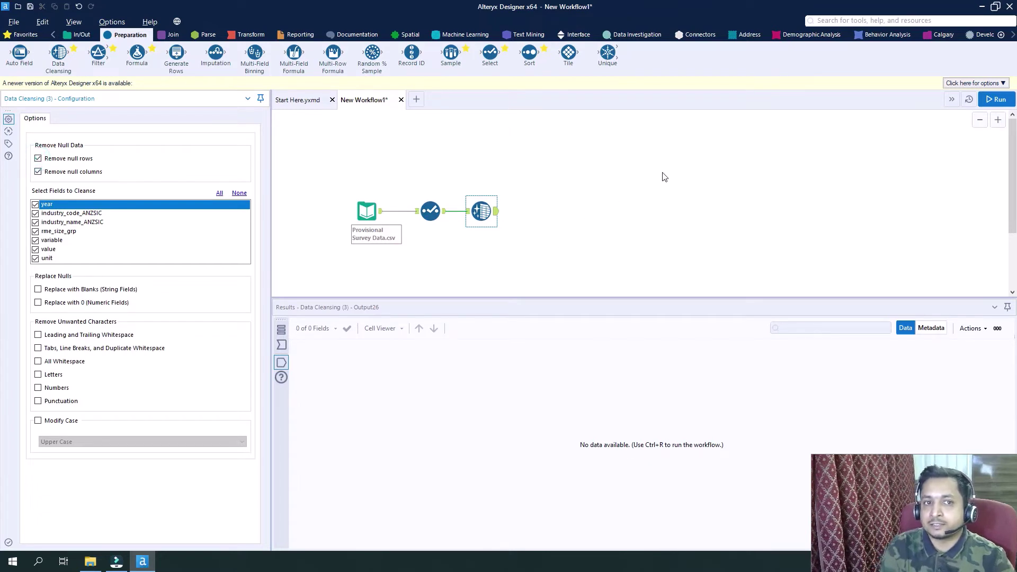
pyautogui.click(999, 100)
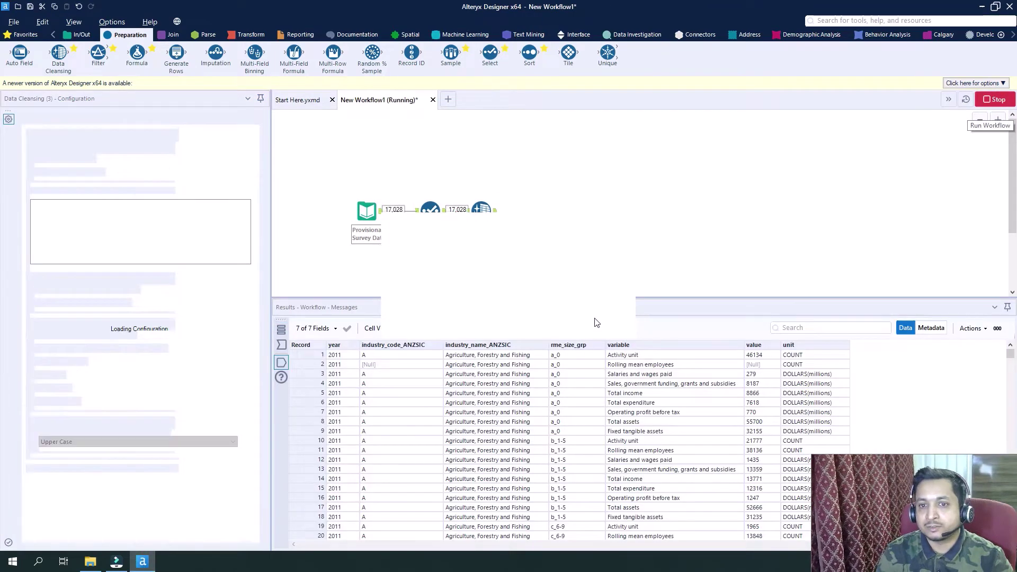
pyautogui.click(595, 318)
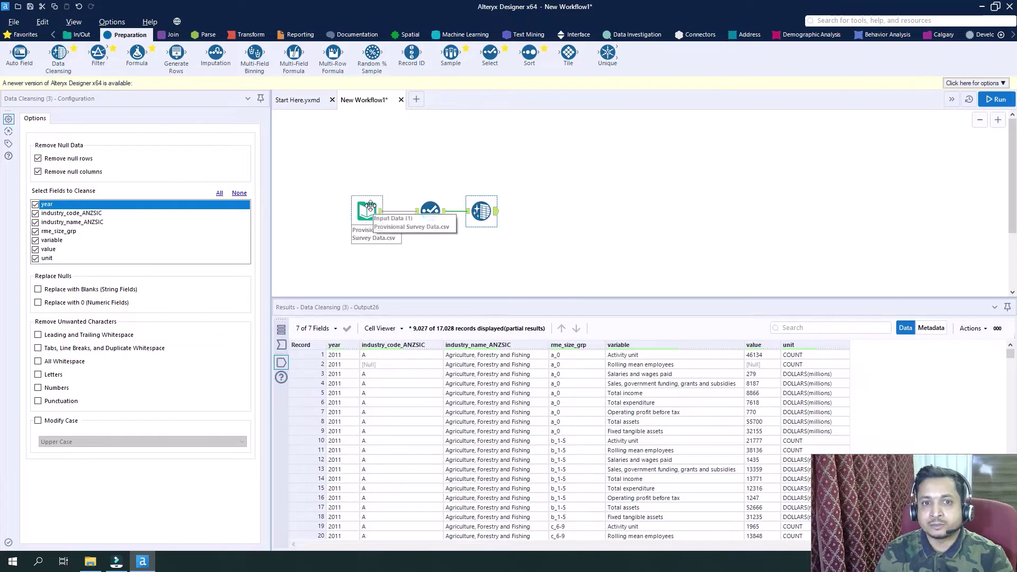
# - Insert a Formula tool after Data Cleansing creating a new column Temp with expression Null()
pyautogui.moveTo(134, 51); pyautogui.dragTo(467, 213)
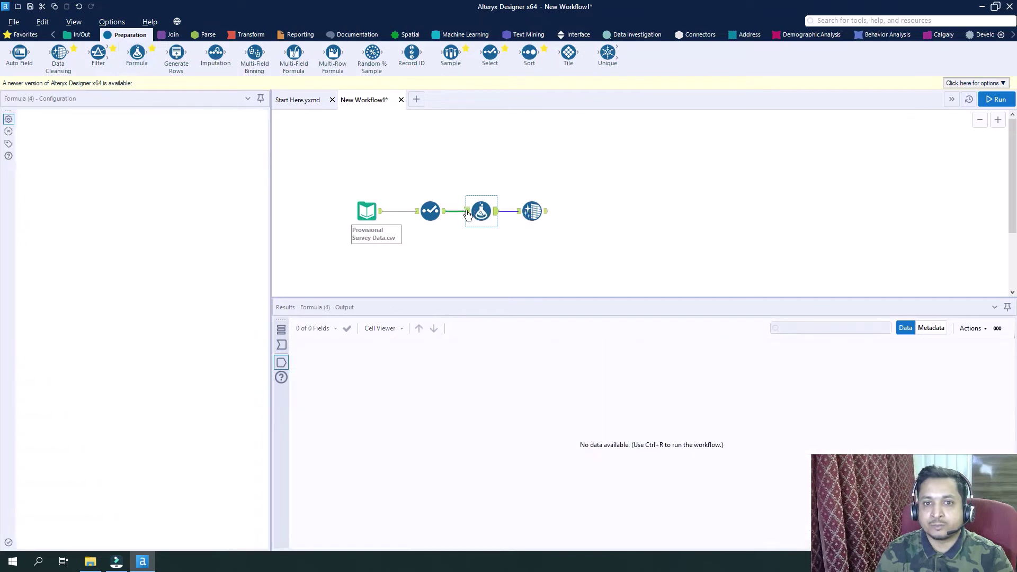
pyautogui.click(78, 125)
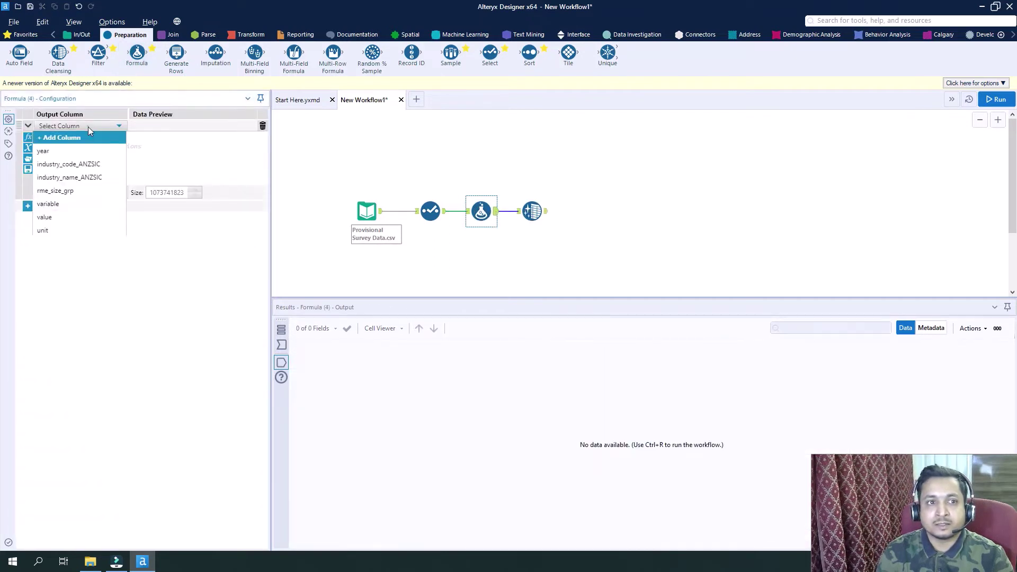
pyautogui.click(83, 136)
pyautogui.write('Temp')
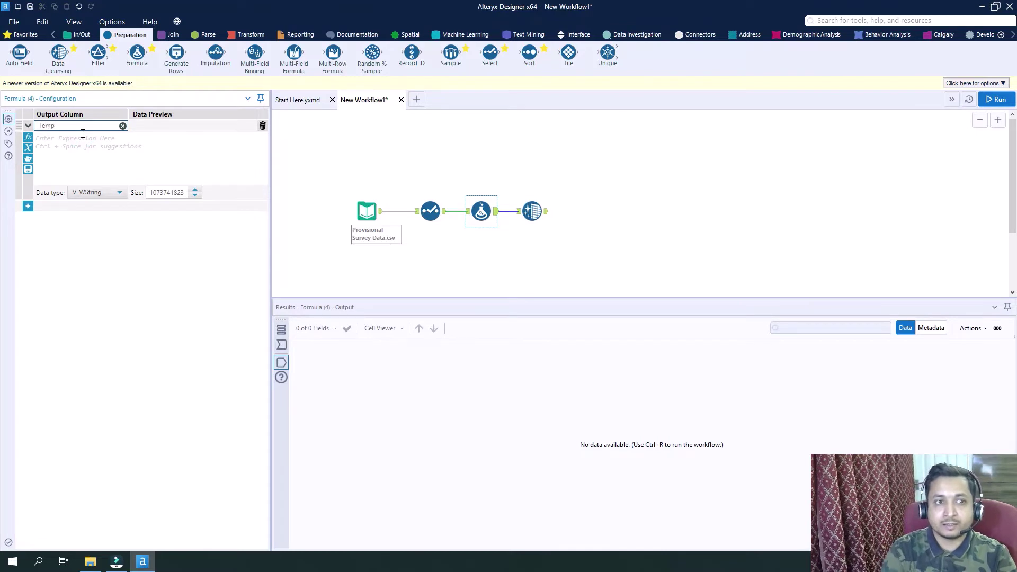
pyautogui.click(163, 150)
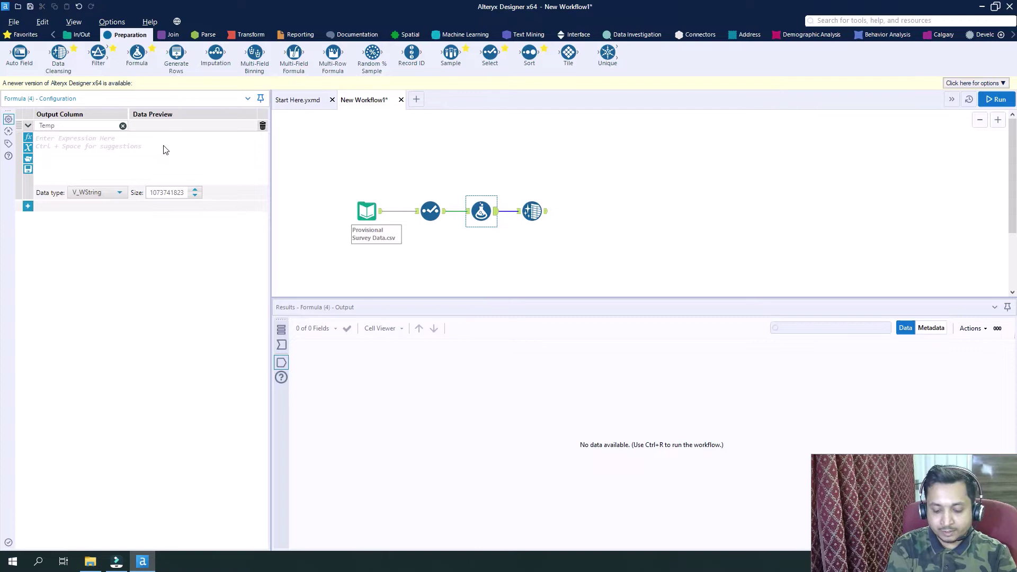
pyautogui.write('null')
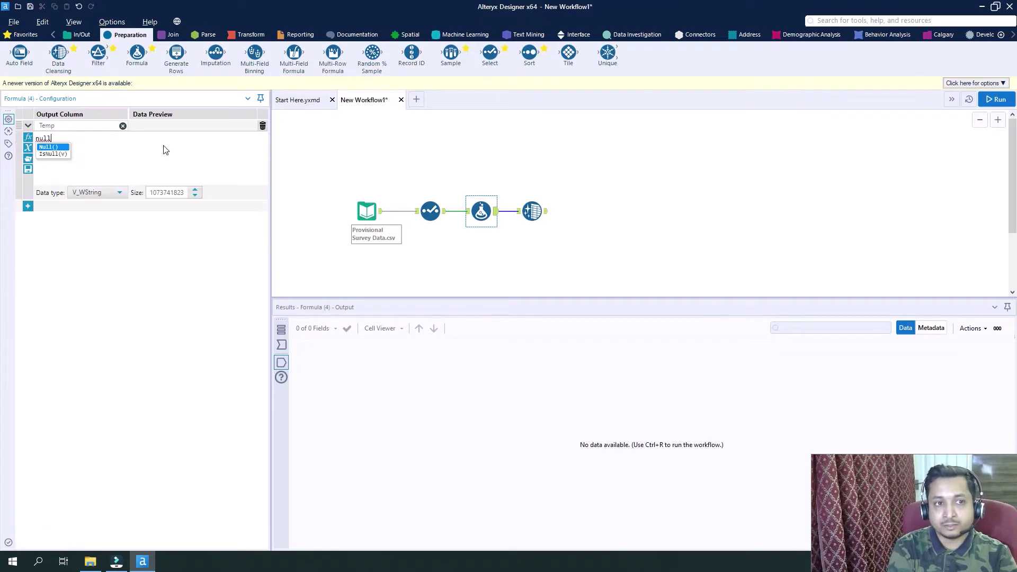
pyautogui.press('Return')
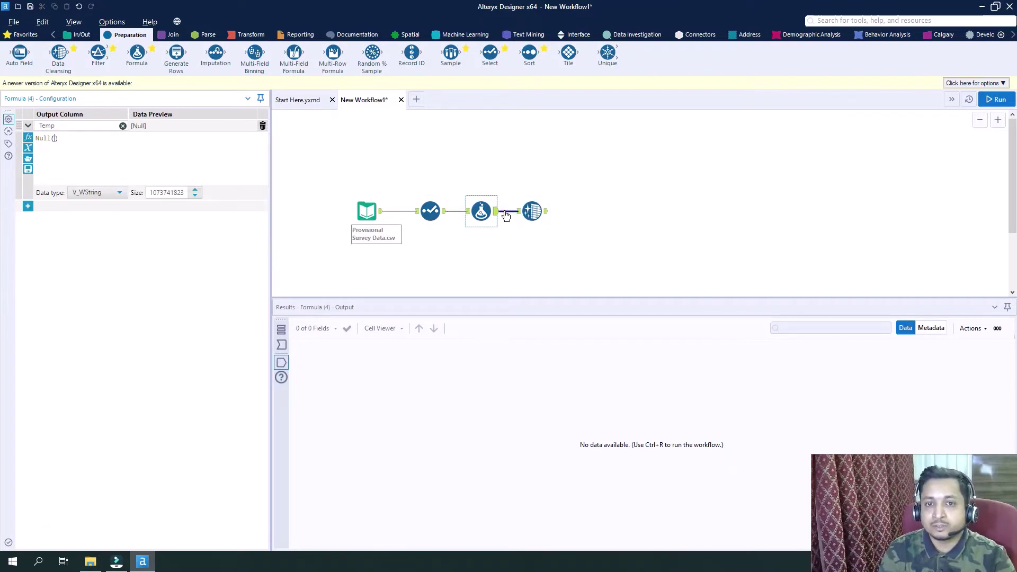
# - Run the workflow and scroll through the resulting output
pyautogui.click(991, 100)
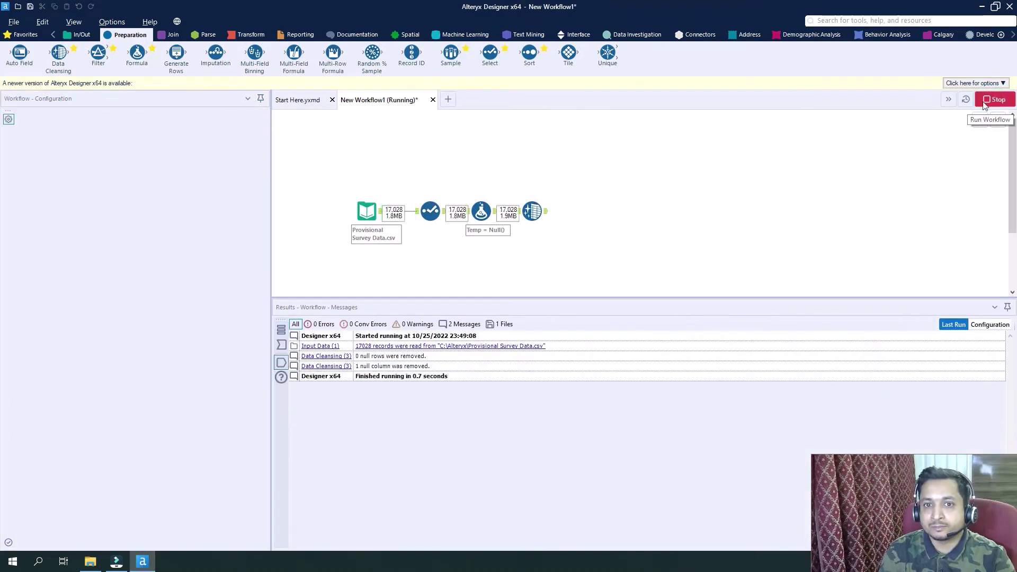
pyautogui.click(609, 322)
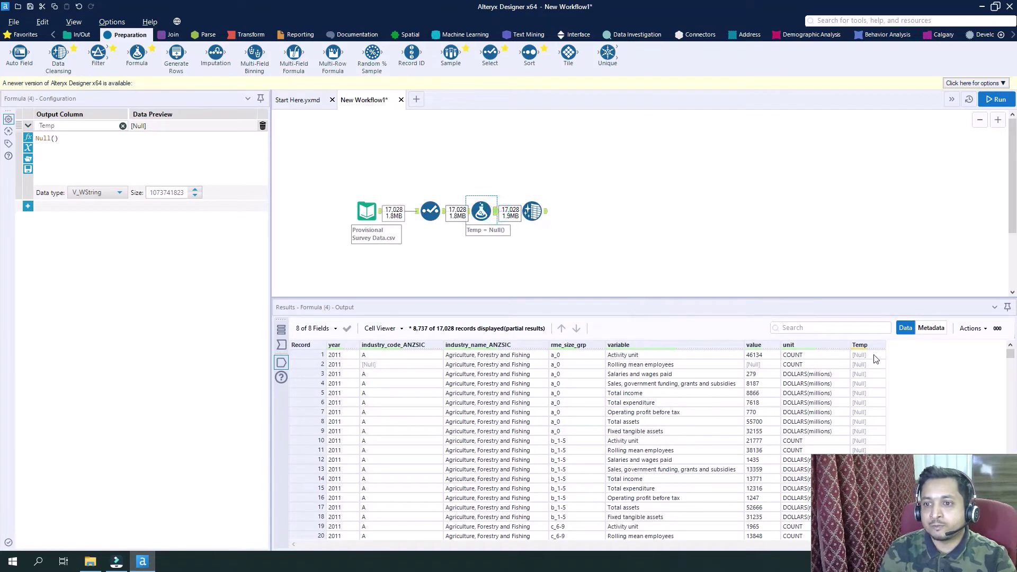
pyautogui.scroll(-3, 875, 359)
pyautogui.scroll(3, 875, 359)
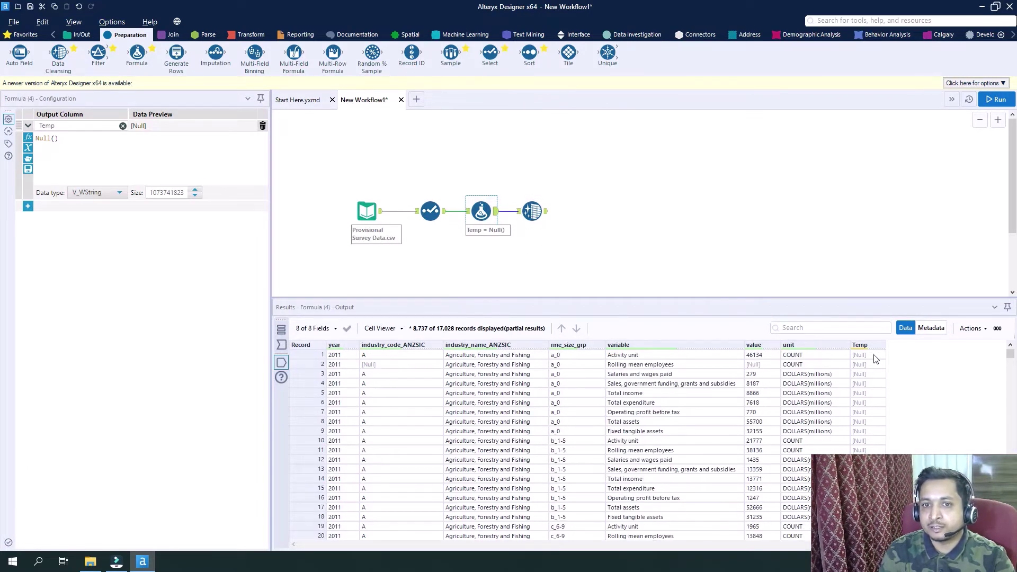
# - In the Data Cleansing settings, uncheck Remove null rows and Remove null columns
pyautogui.hotkey('ctrl', 'z')
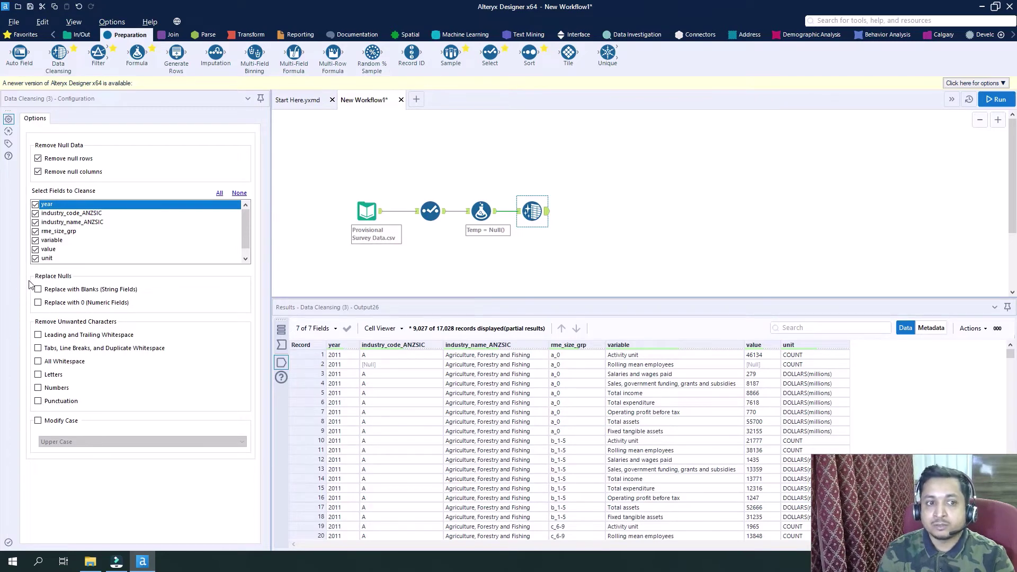
pyautogui.click(38, 158)
pyautogui.click(38, 173)
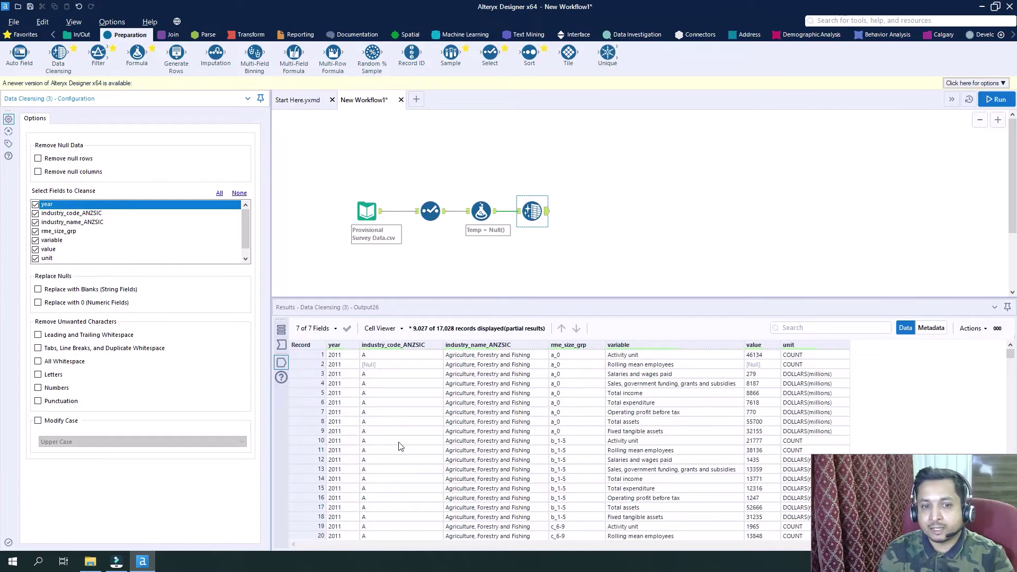
# - Enable Replace with Blanks for string fields and Replace with 0 for numeric fields, then rerun
pyautogui.click(37, 290)
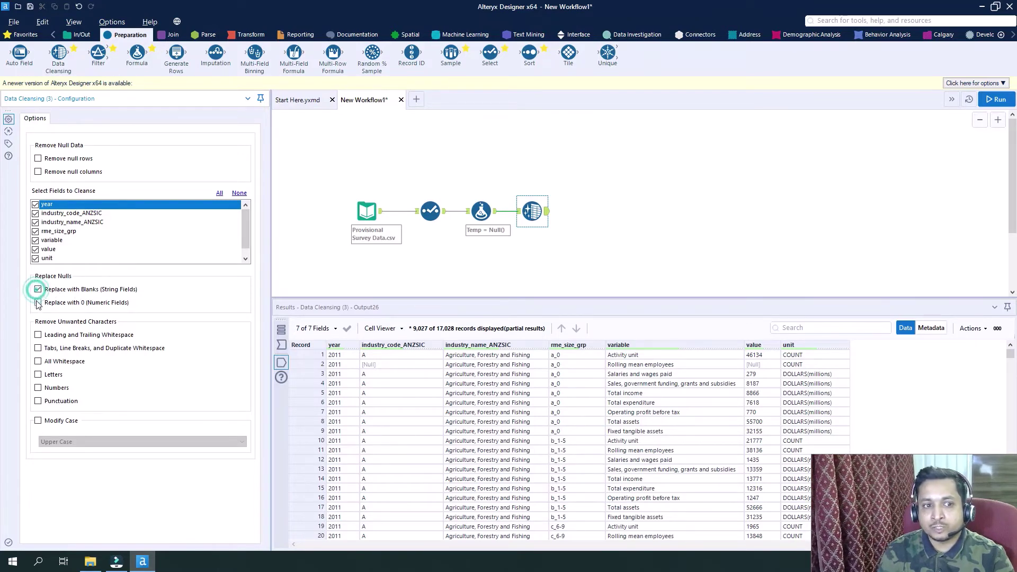
pyautogui.click(38, 302)
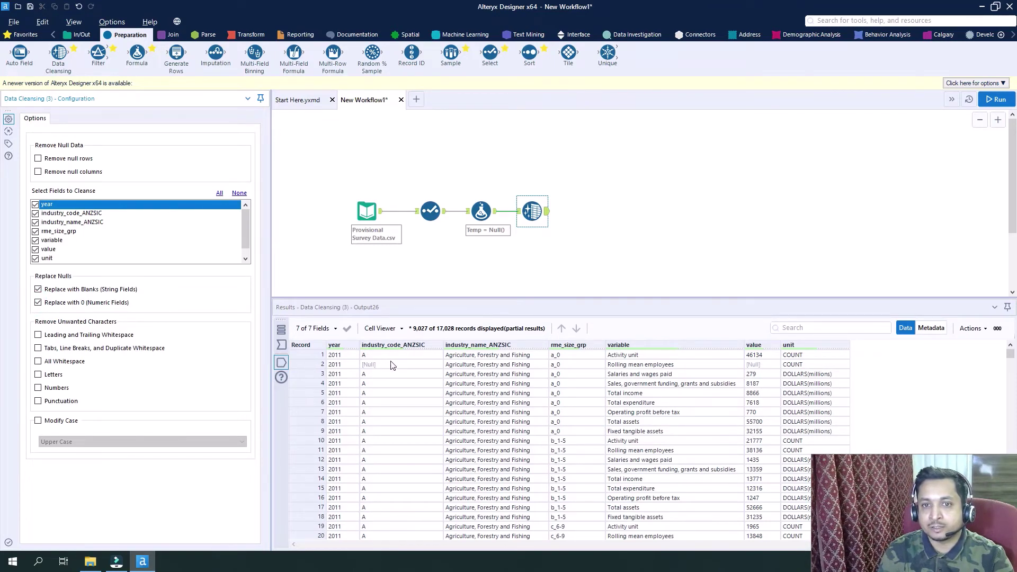
pyautogui.click(997, 99)
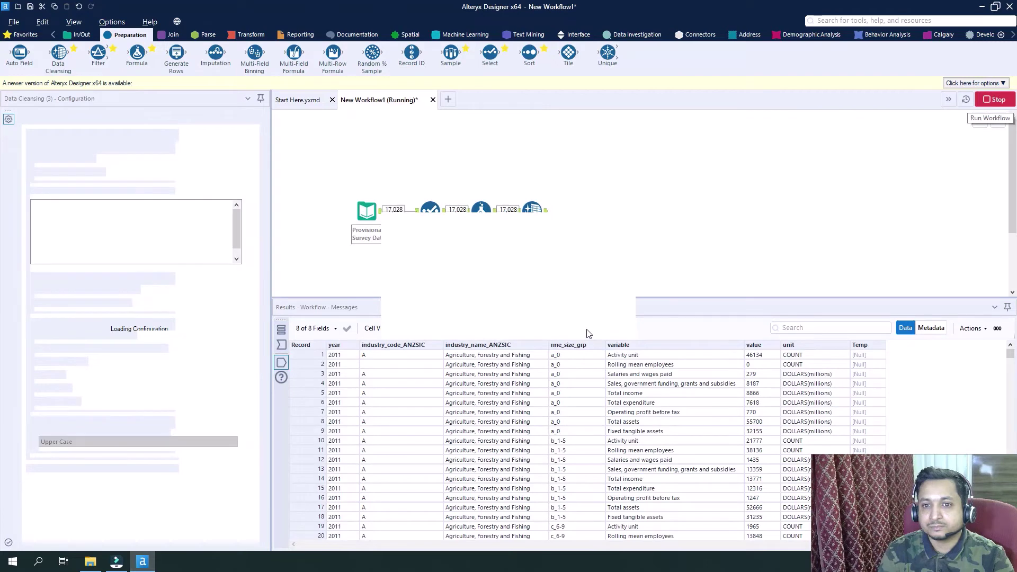
pyautogui.click(605, 322)
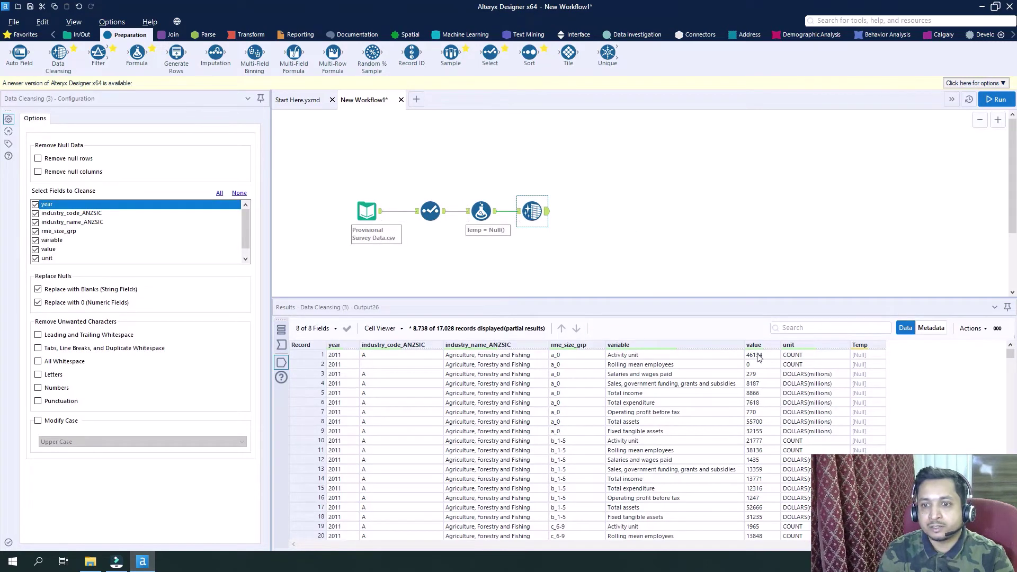
# - Verify records 2 and 63 now show blank industry codes and value 0
pyautogui.moveTo(757, 356); pyautogui.dragTo(758, 440)
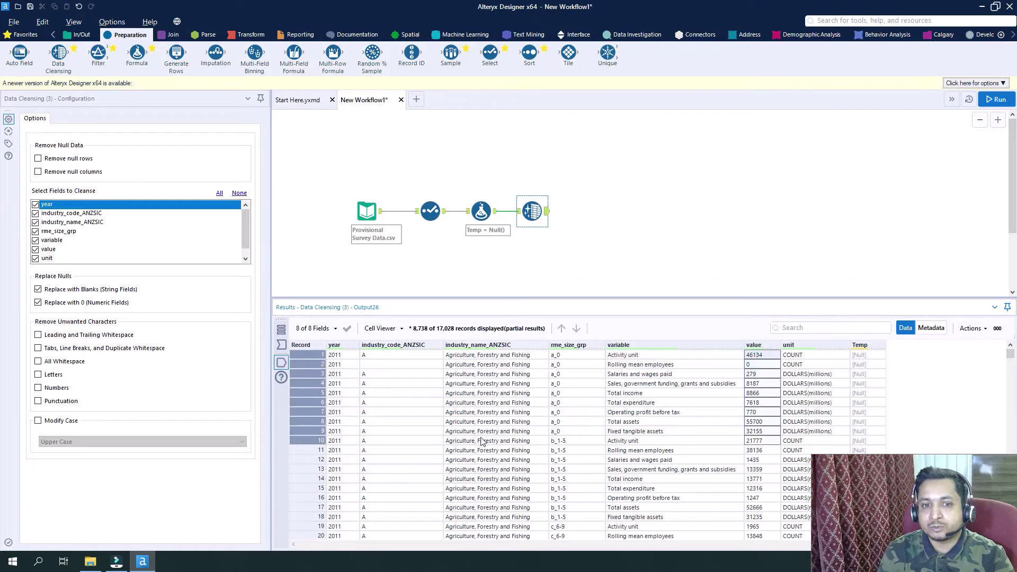
pyautogui.click(370, 364)
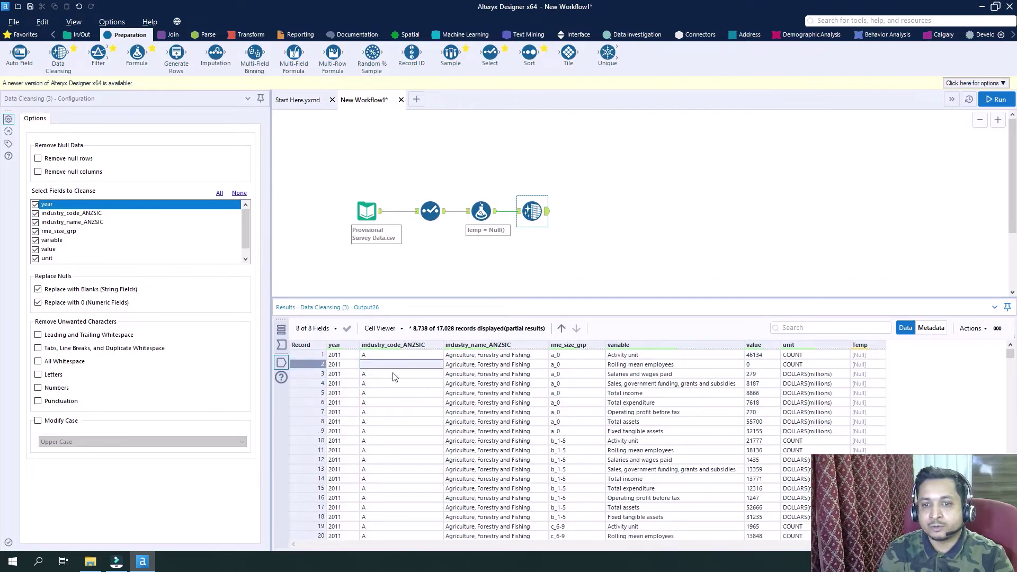
pyautogui.scroll(-13, 456, 429)
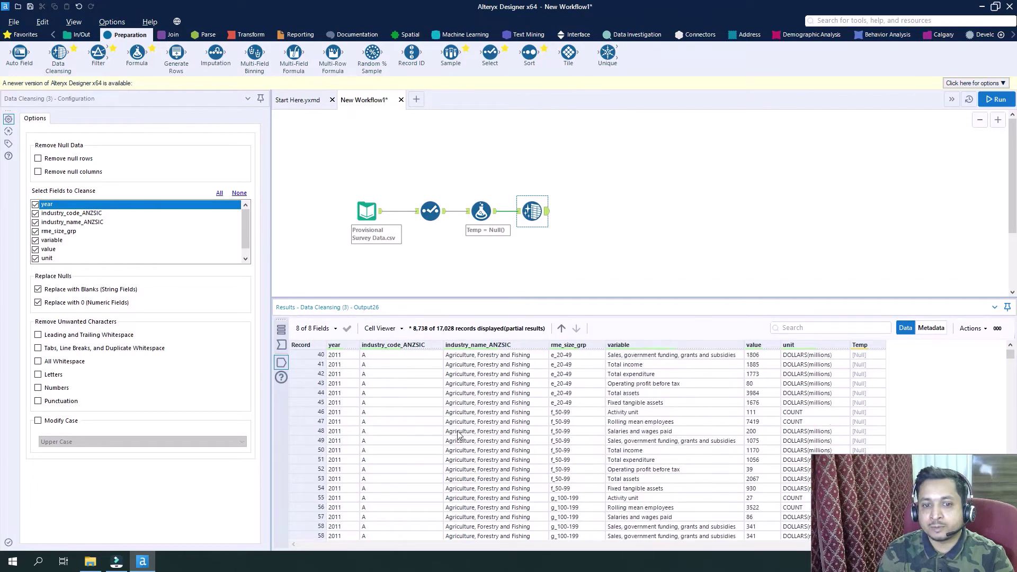
pyautogui.scroll(-2, 459, 434)
pyautogui.click(397, 517)
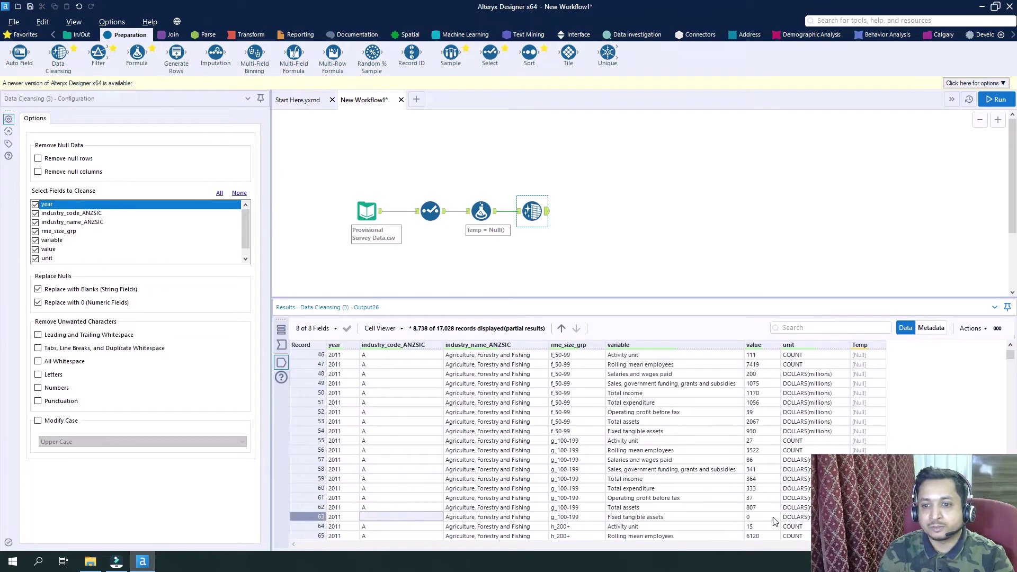
pyautogui.click(760, 518)
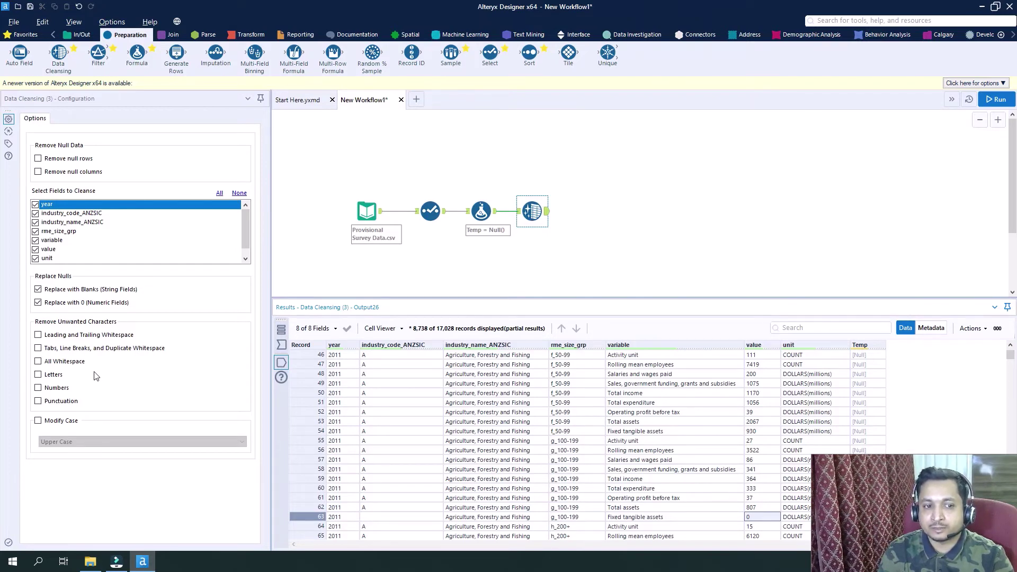
# - Turn on Modify Case with Title Case in Data Cleansing and rerun to review the output
pyautogui.click(39, 421)
pyautogui.click(94, 440)
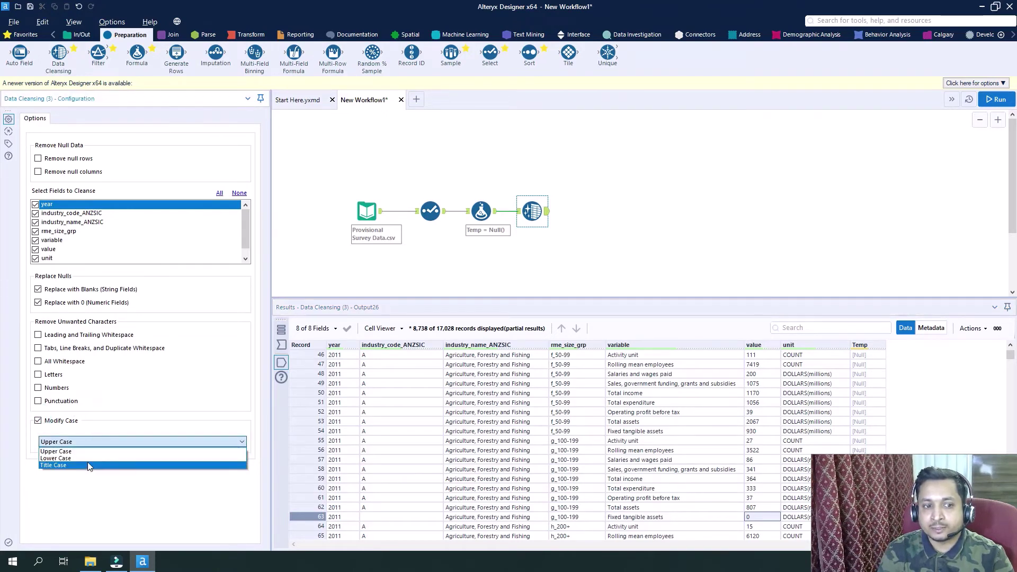
pyautogui.click(89, 465)
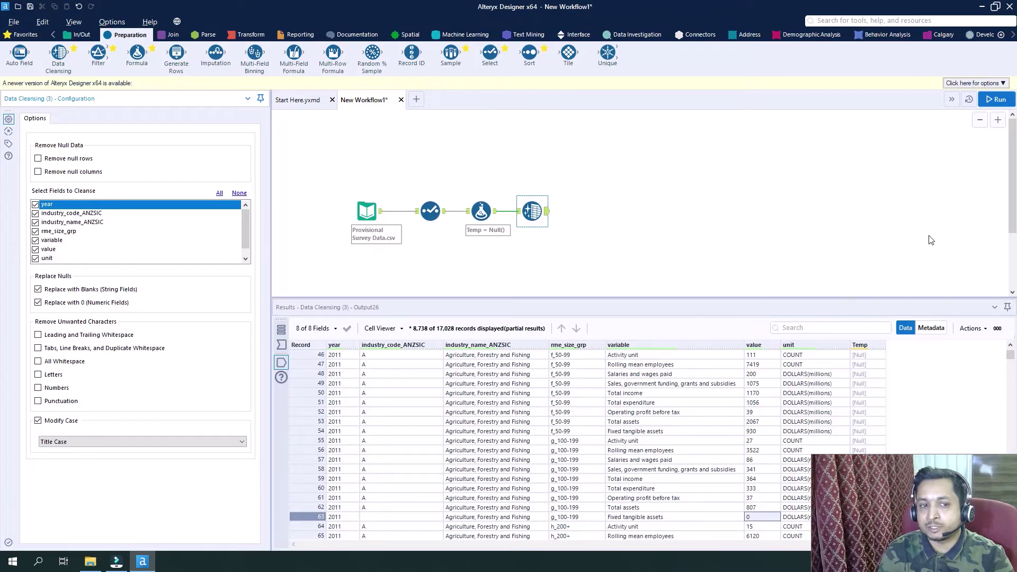
pyautogui.click(1004, 97)
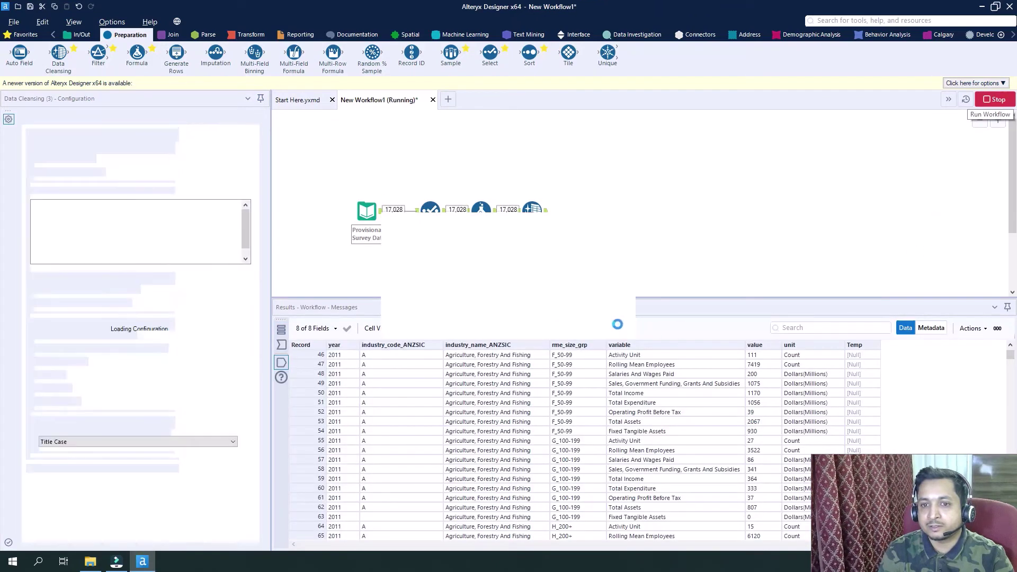
pyautogui.click(600, 322)
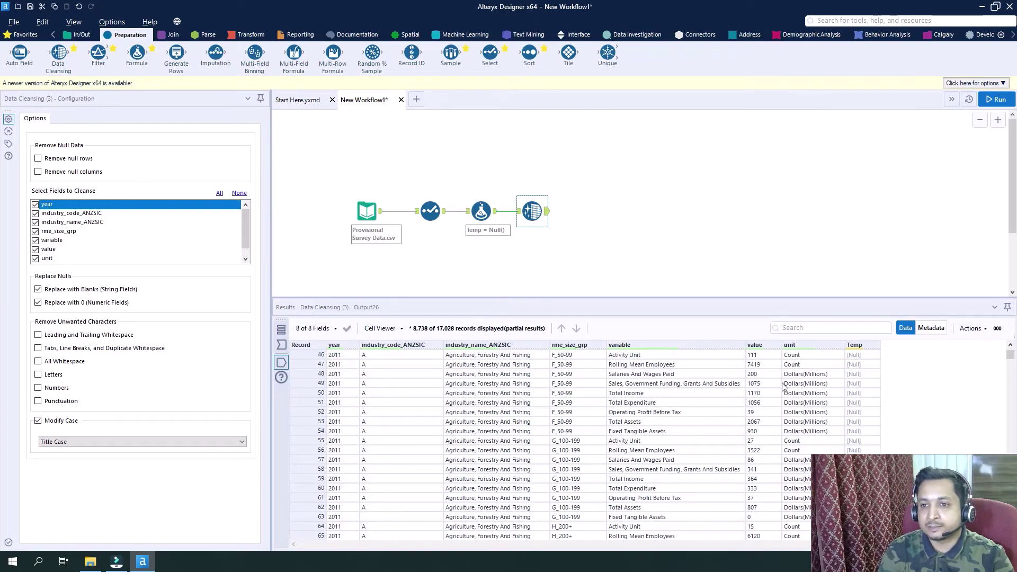
pyautogui.scroll(-1, 813, 428)
pyautogui.scroll(2, 799, 401)
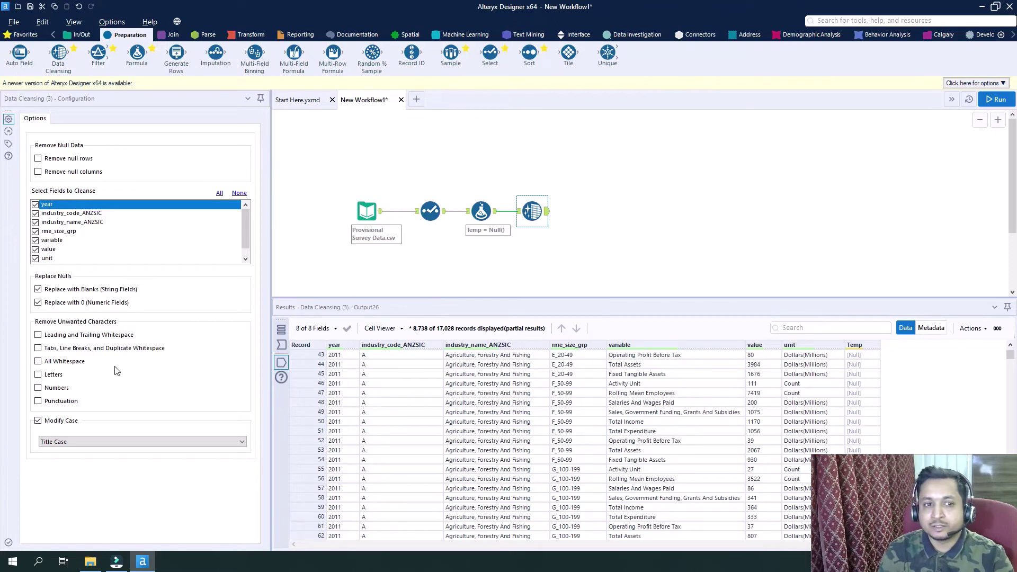
# - Set Data Cleansing's Modify Case to Lower Case and rerun, giving values like 'dollars(millions)'
pyautogui.click(150, 443)
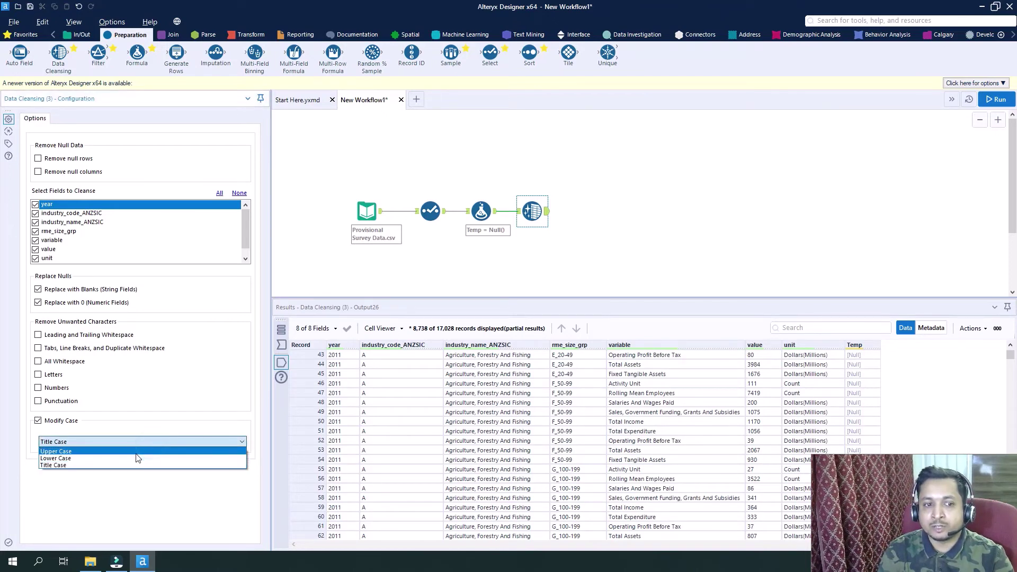
pyautogui.click(135, 459)
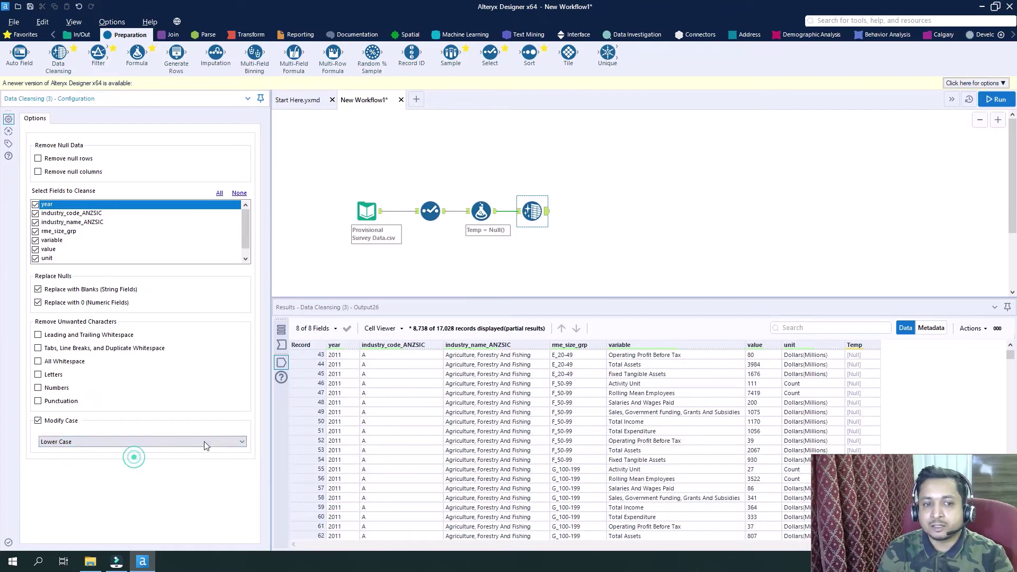
pyautogui.click(1000, 104)
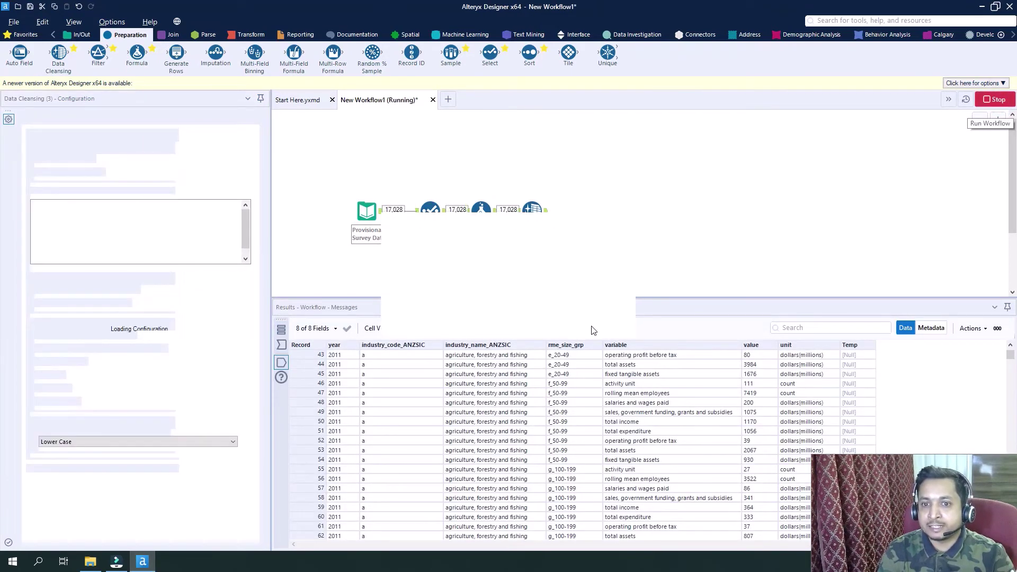
pyautogui.click(601, 322)
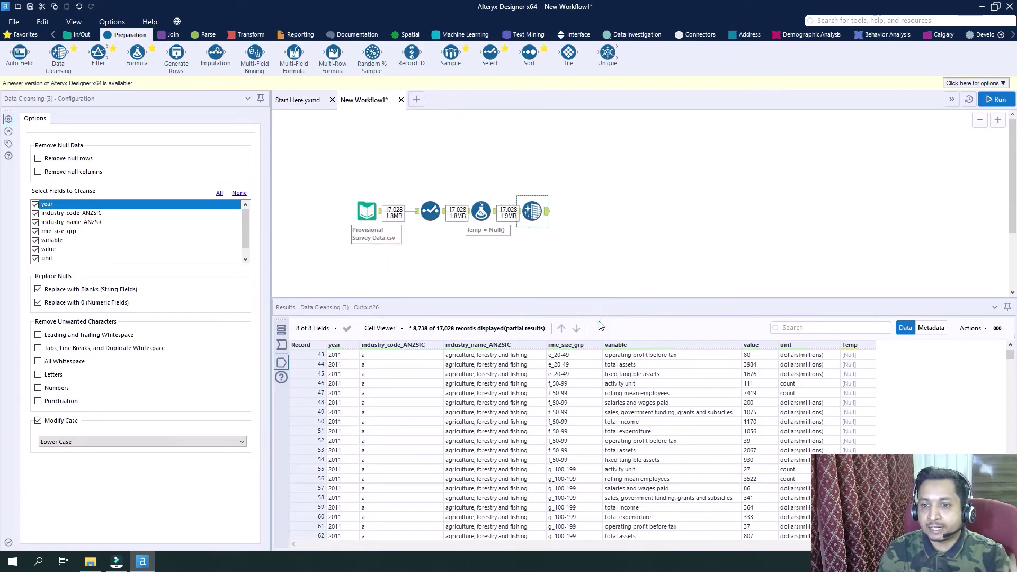